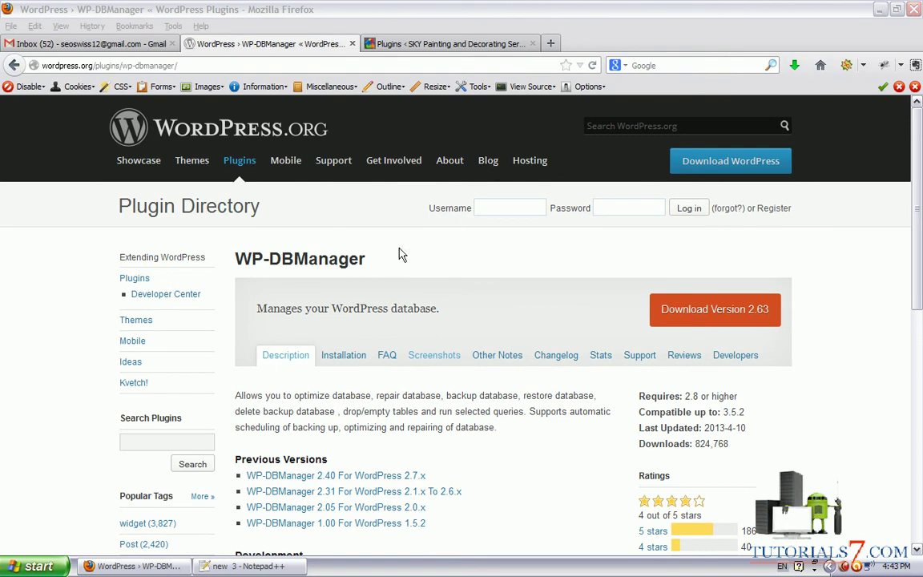
Highlight WP-DBManager's name, summary, and its optimize, repair, backup-delete and drop-table features.
mouse_move(369, 238)
mouse_down()
mouse_move(230, 250)
mouse_move(421, 303)
mouse_move(346, 237)
mouse_up()
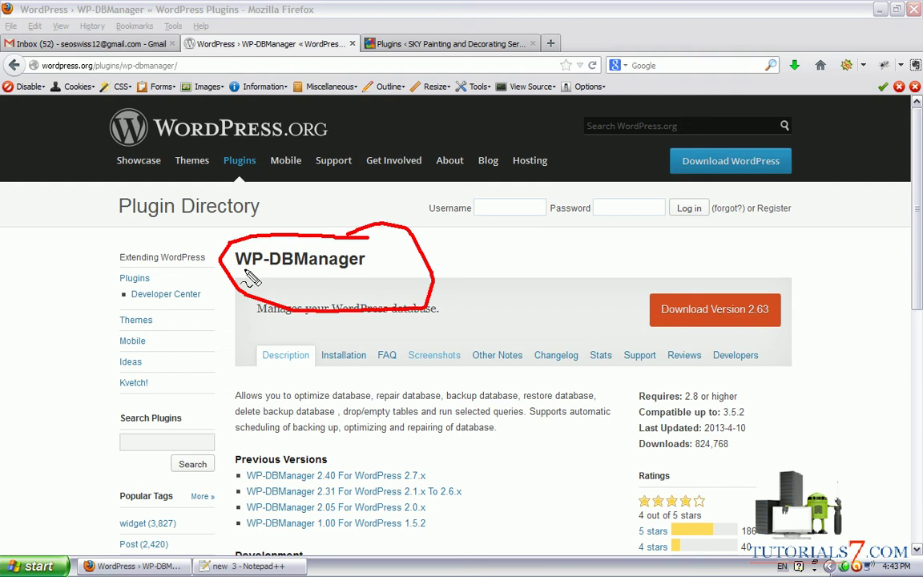
mouse_move(221, 248)
mouse_down()
mouse_move(224, 264)
mouse_move(401, 268)
mouse_move(238, 247)
mouse_up()
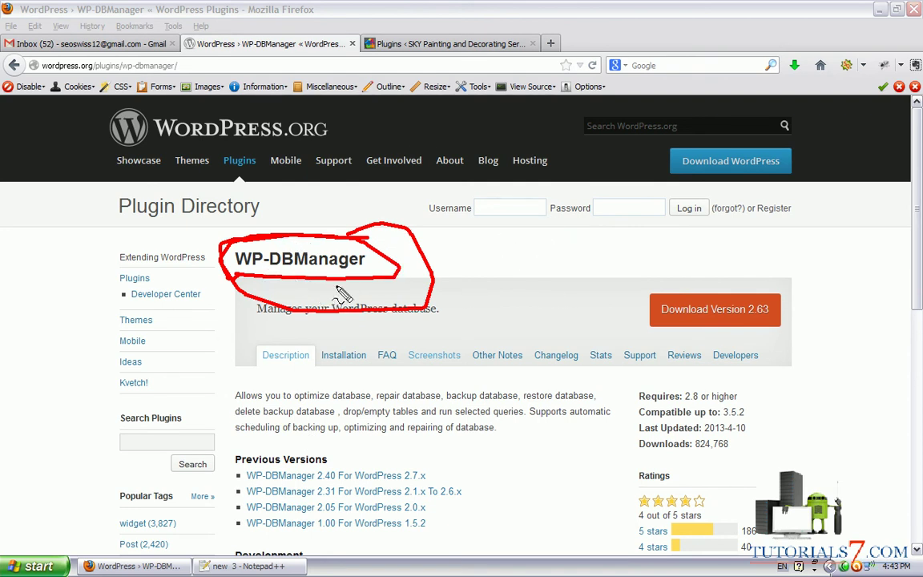
key(Escape)
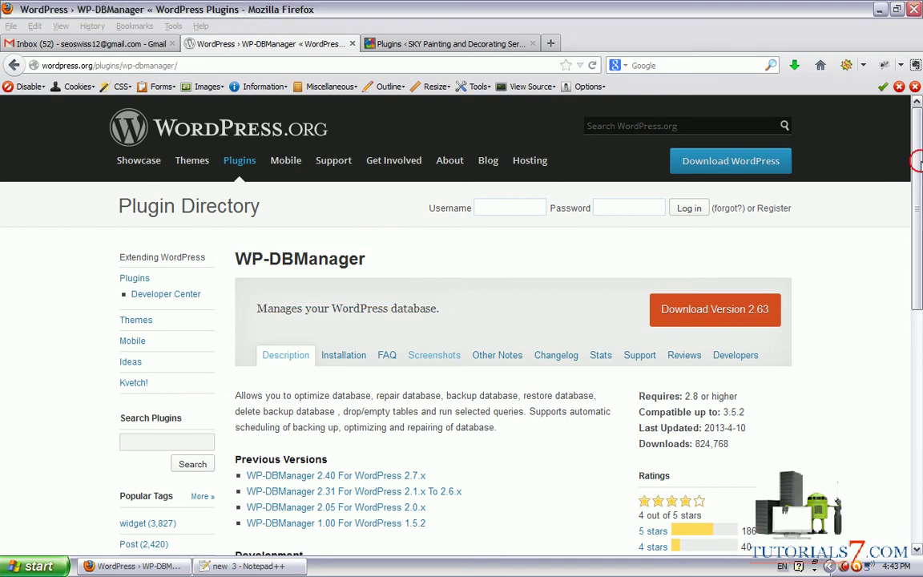
scroll(916, 155, down, 2)
scroll(920, 201, down, 3)
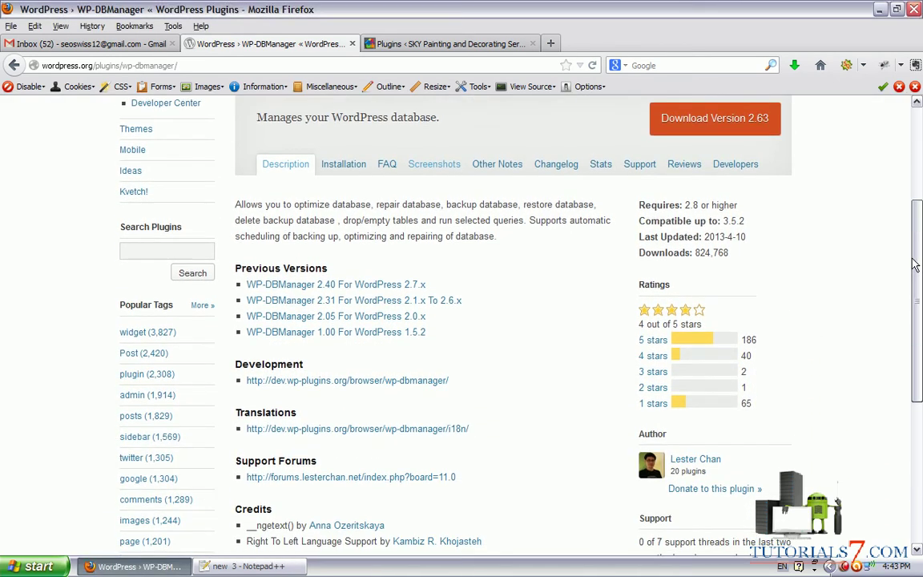
scroll(921, 192, up, 3)
scroll(921, 188, up, 1)
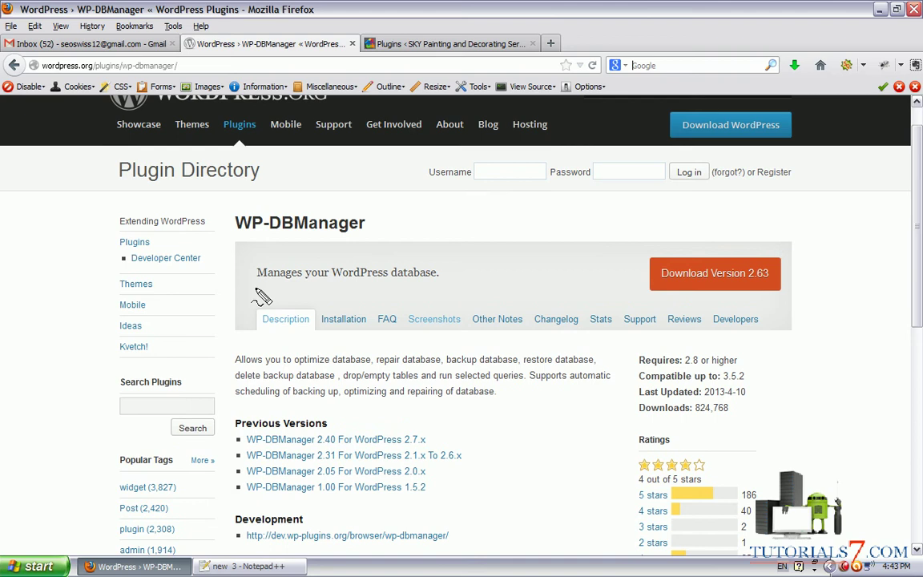
mouse_move(261, 284)
mouse_down()
mouse_move(445, 277)
mouse_move(362, 256)
mouse_move(255, 265)
mouse_up()
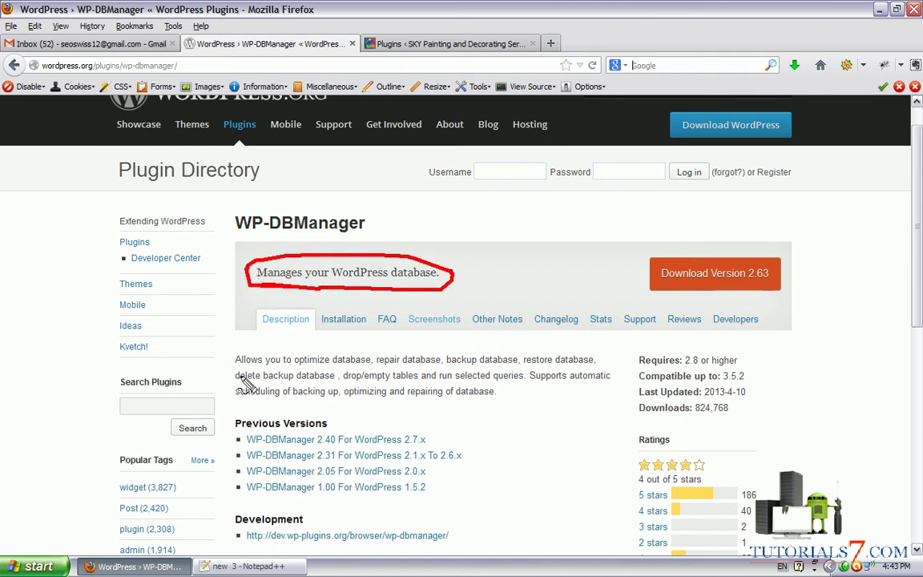
drag(307, 368, 614, 368)
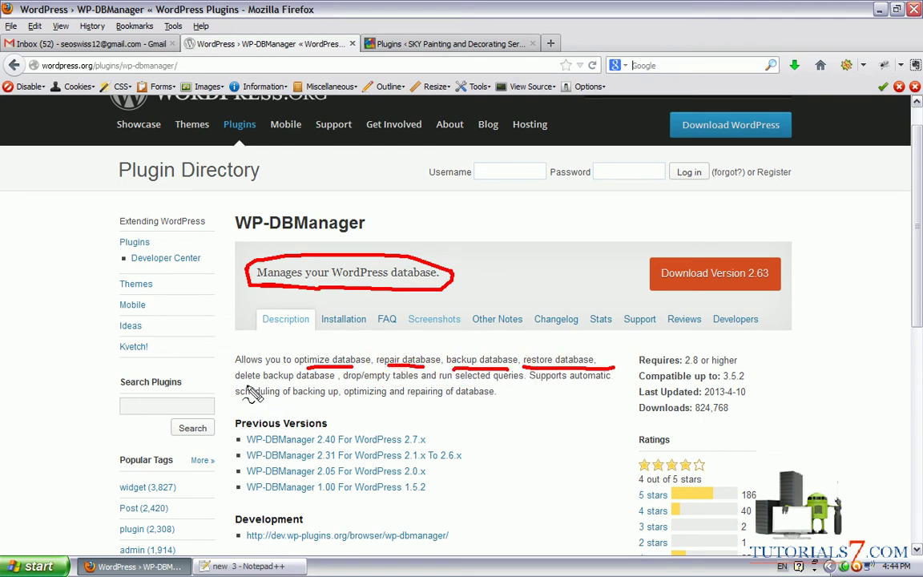
drag(243, 386, 434, 382)
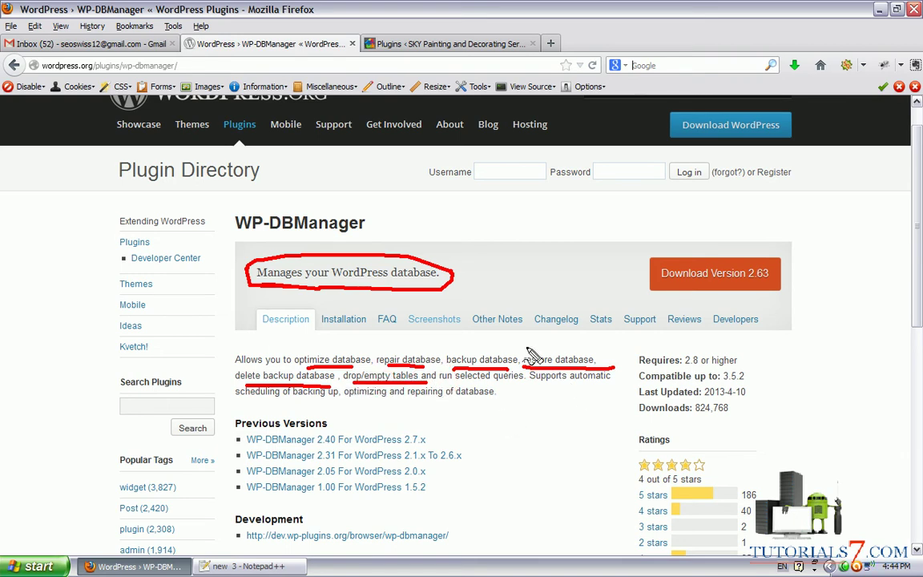
key(Escape)
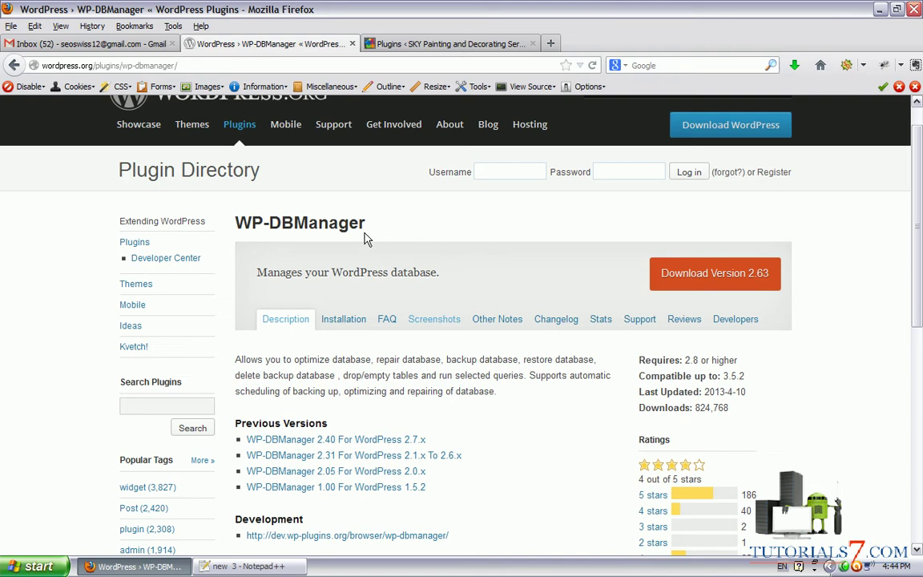
Search the admin plugin directory for WP-DBManager and install version 2.63.
drag(365, 238, 239, 230)
key(ctrl+c)
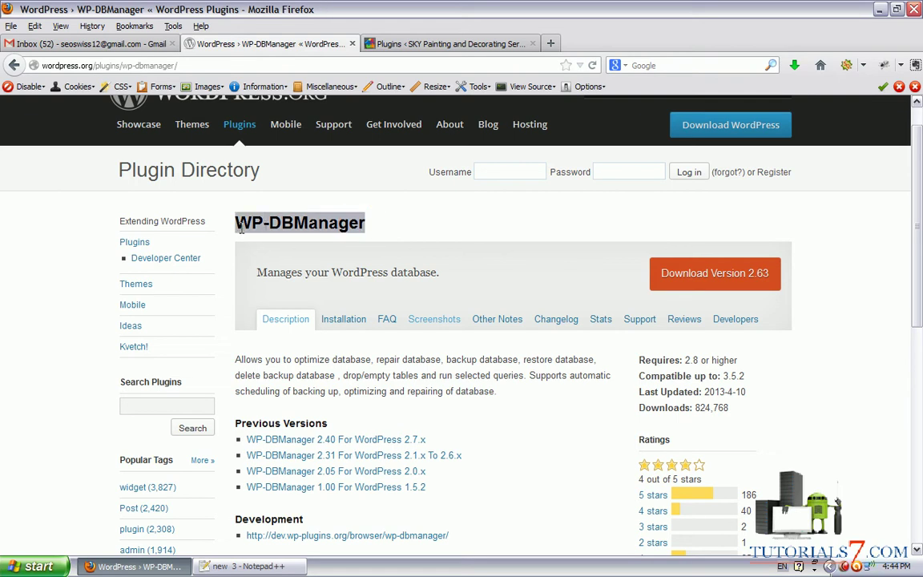
click(443, 44)
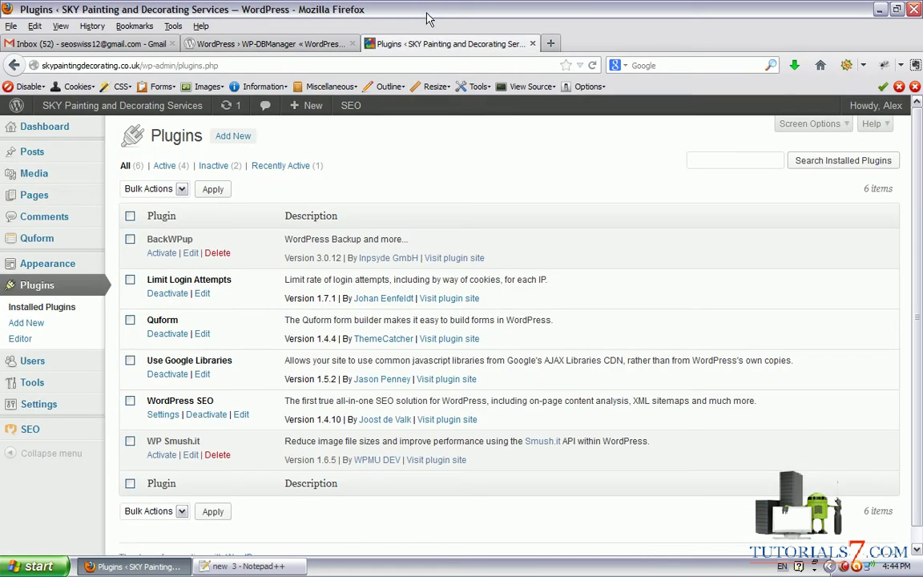
click(27, 323)
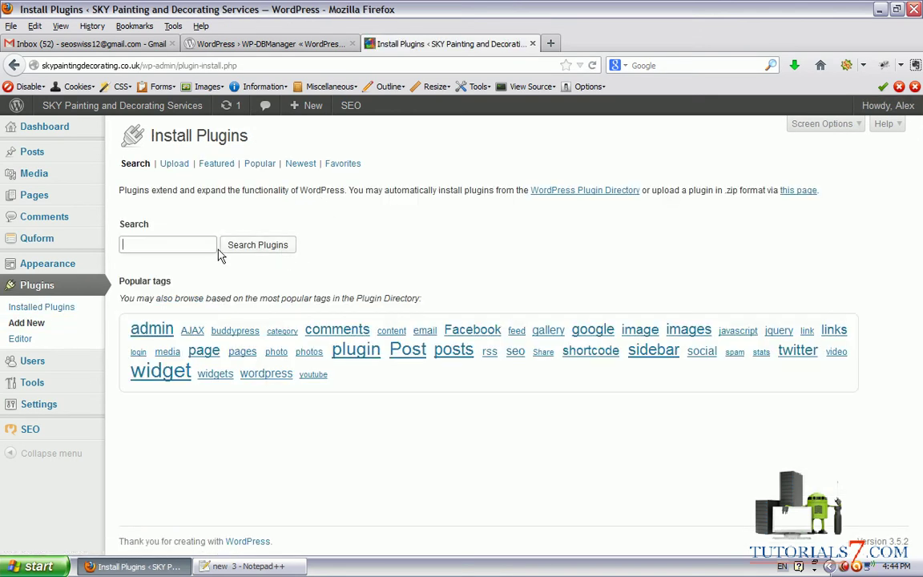
key(ctrl+v)
click(240, 245)
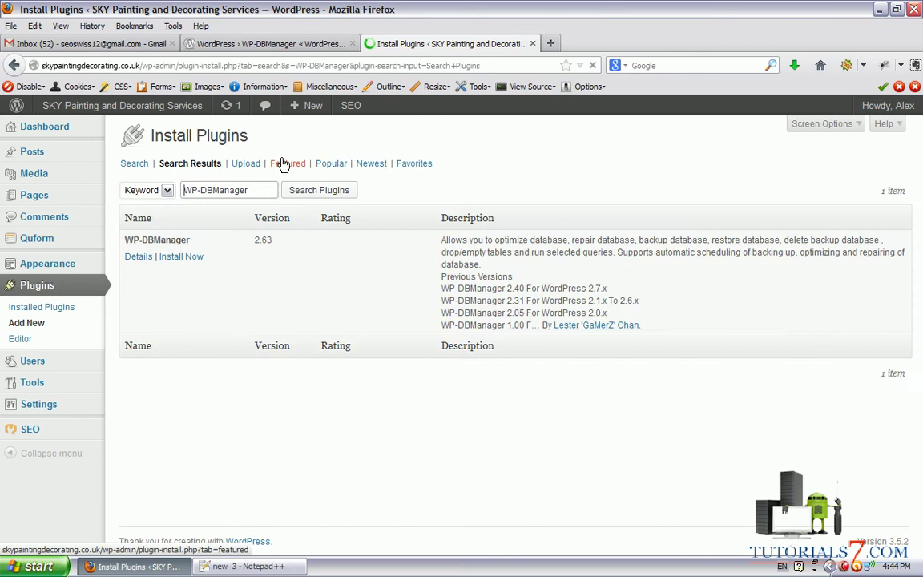
click(181, 257)
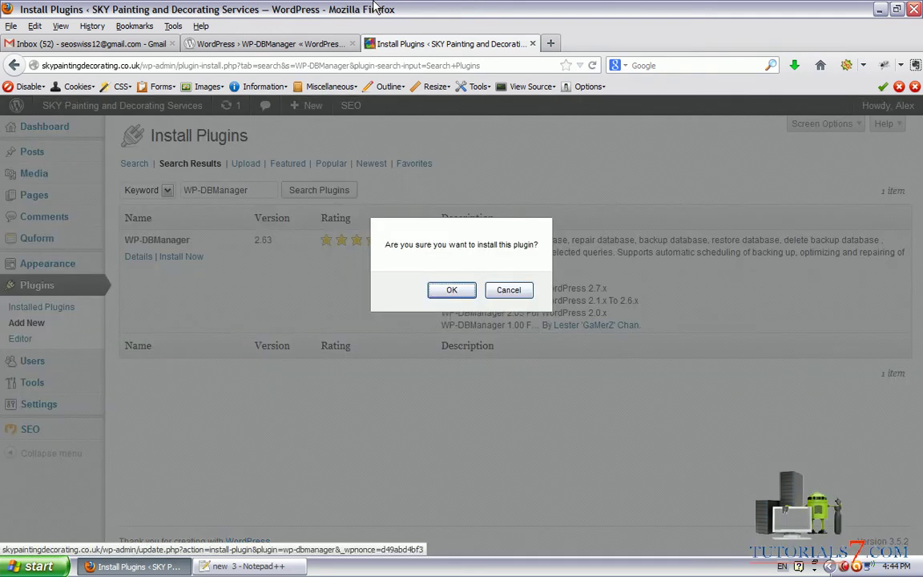
click(451, 290)
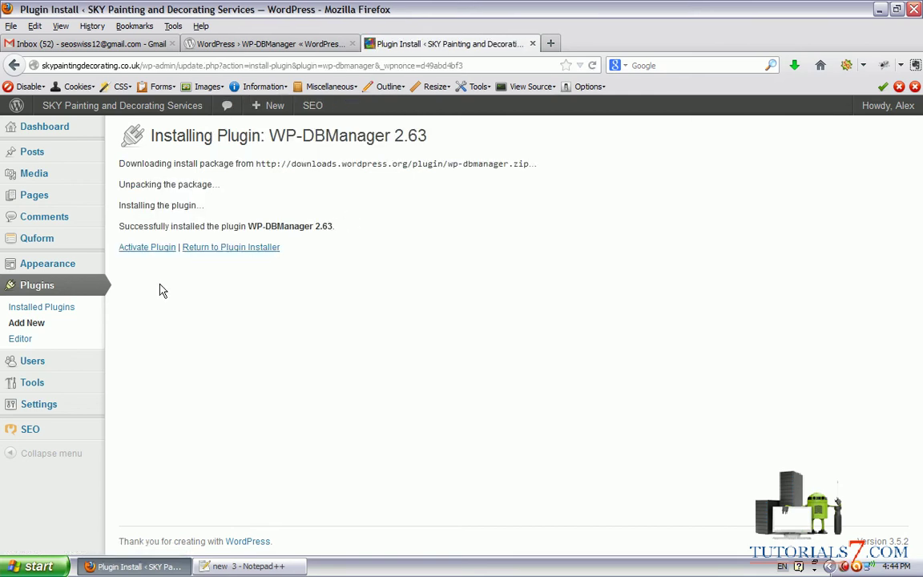
Activate WP-DBManager and point out the new Database admin section.
click(146, 247)
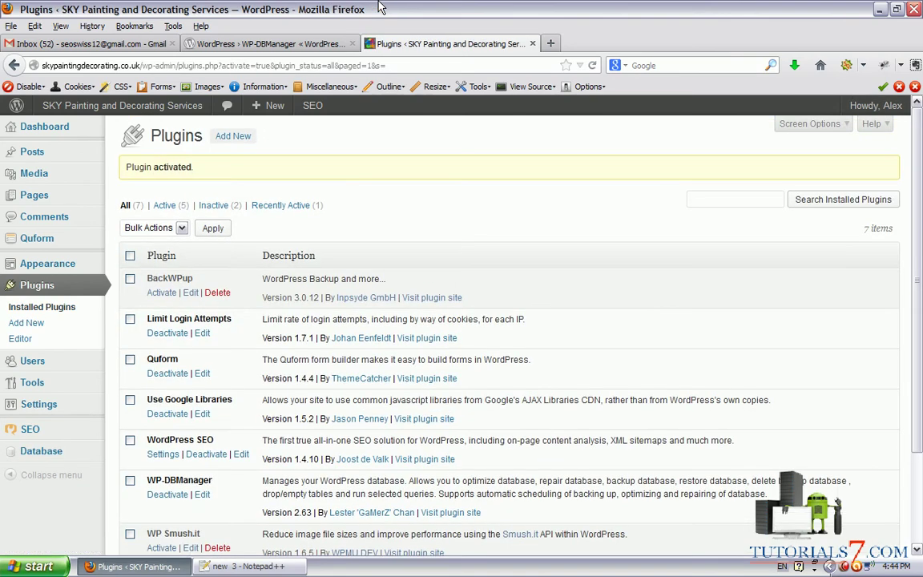
mouse_move(82, 453)
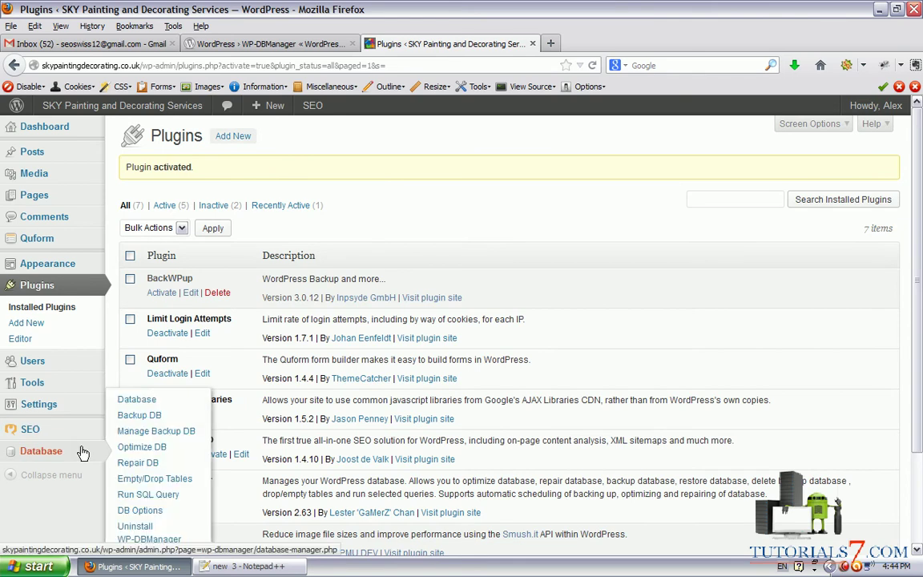
mouse_move(81, 449)
mouse_down()
mouse_move(64, 437)
mouse_move(16, 439)
mouse_move(28, 466)
mouse_move(112, 478)
mouse_up()
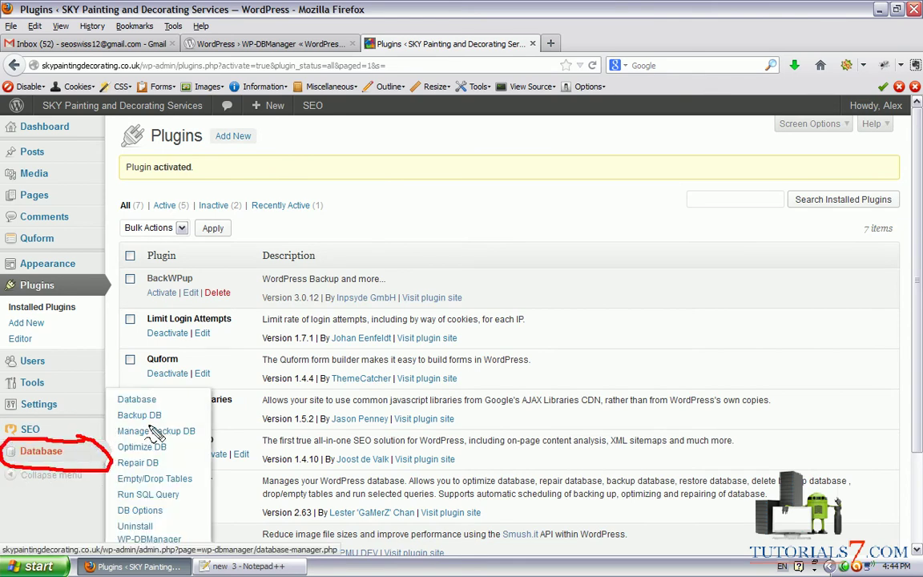
Point out the Database menu's backup, empty/drop tables, SQL query and options entries.
mouse_move(173, 388)
mouse_down()
mouse_move(128, 387)
mouse_move(98, 401)
mouse_move(178, 406)
mouse_move(169, 396)
mouse_up()
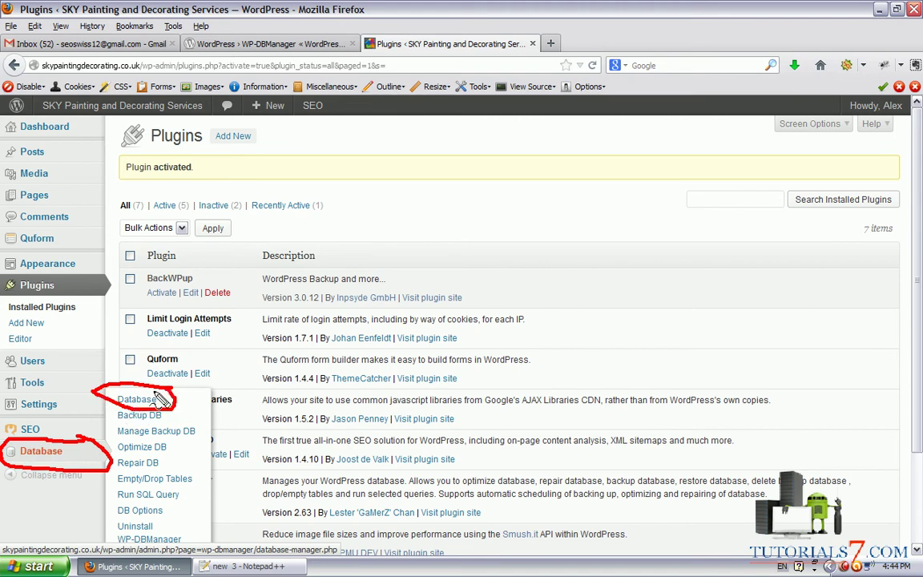
mouse_move(116, 410)
mouse_down()
mouse_move(112, 426)
mouse_move(169, 417)
mouse_move(108, 437)
mouse_move(160, 445)
mouse_move(204, 428)
mouse_move(187, 453)
mouse_move(268, 439)
mouse_up()
drag(199, 480, 273, 479)
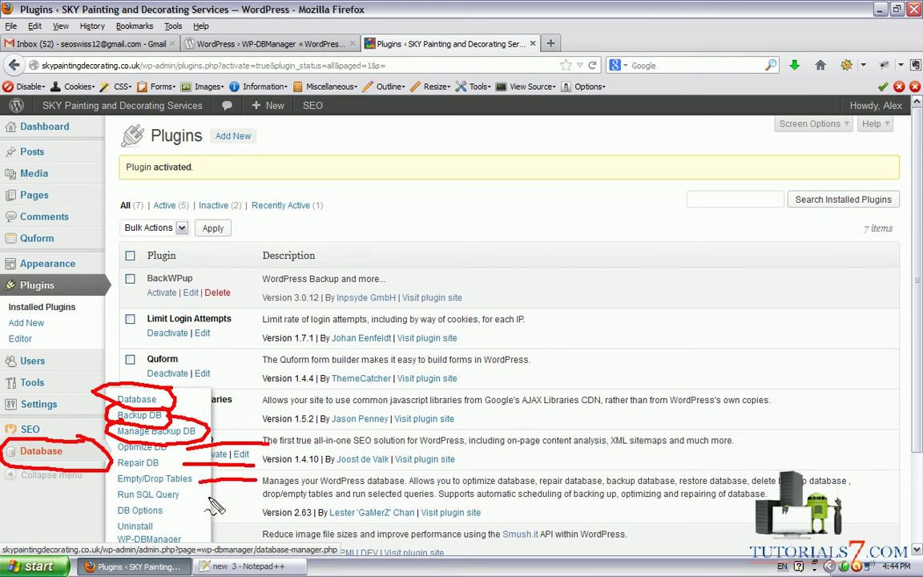
drag(191, 495, 285, 501)
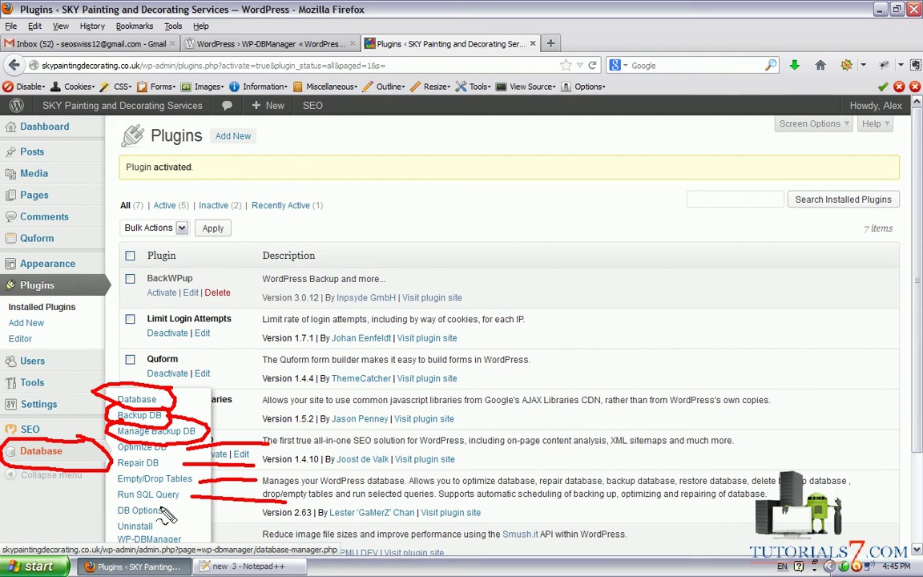
mouse_move(180, 511)
mouse_down()
mouse_move(241, 508)
mouse_move(216, 523)
mouse_up()
key(Escape)
scroll(160, 408, down, 3)
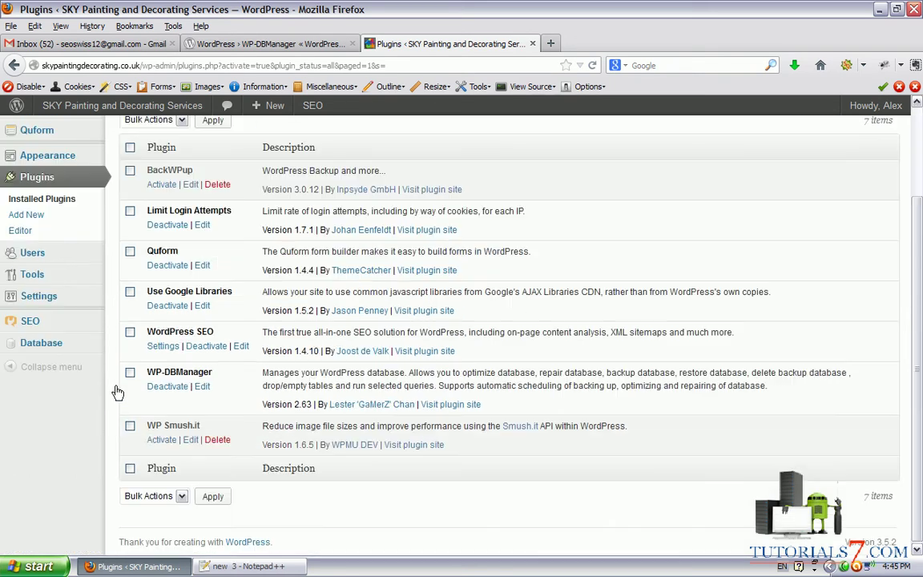
mouse_move(79, 346)
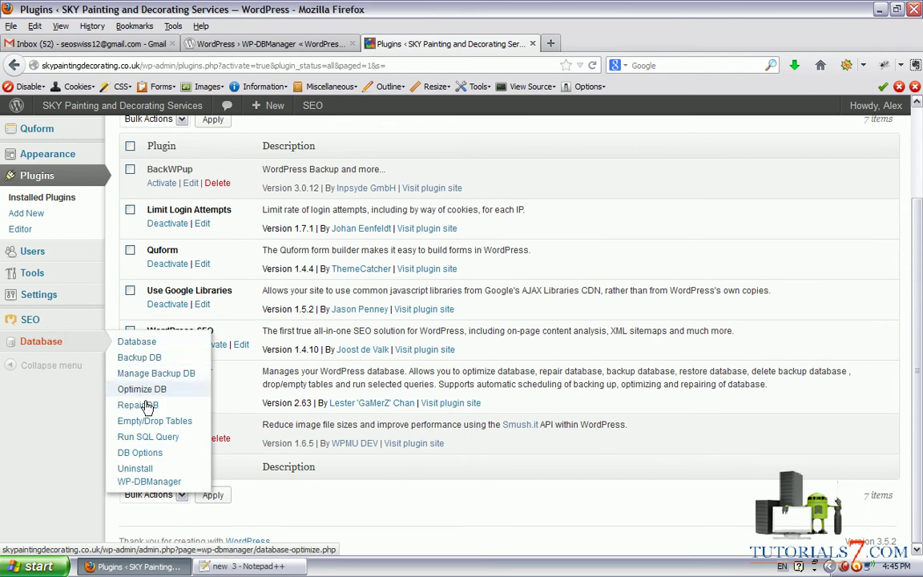
Scroll through the Empty/Drop Tables list and warnings, then move to Repair DB.
click(151, 426)
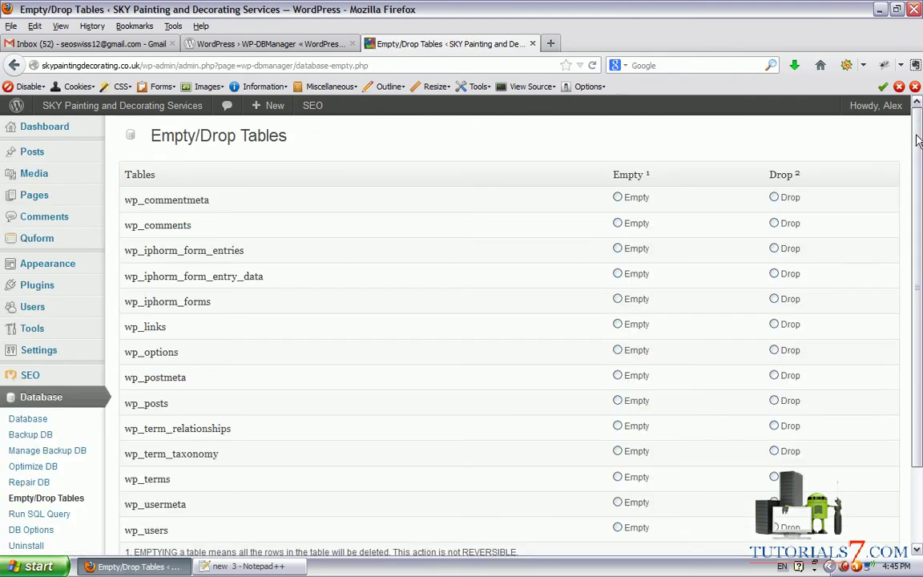
drag(918, 141, 921, 206)
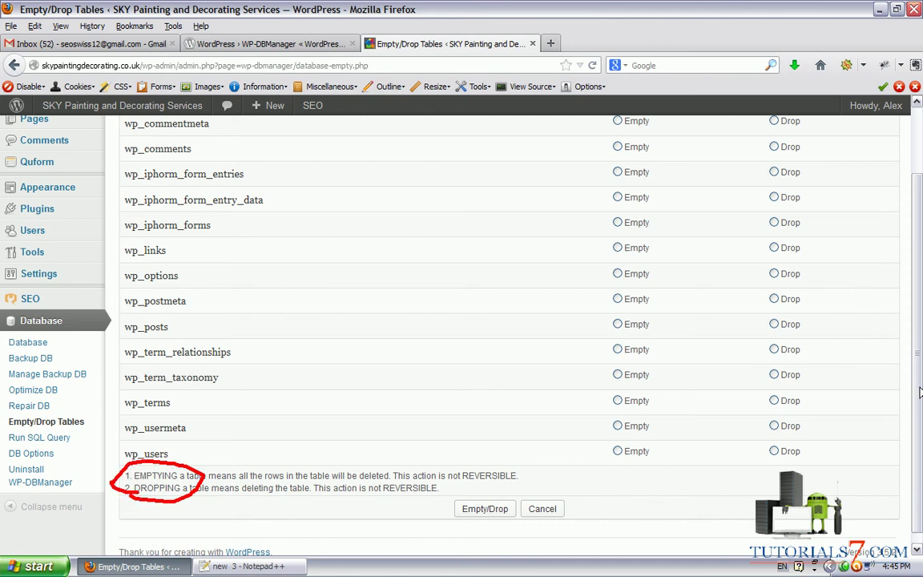
scroll(916, 377, up, 2)
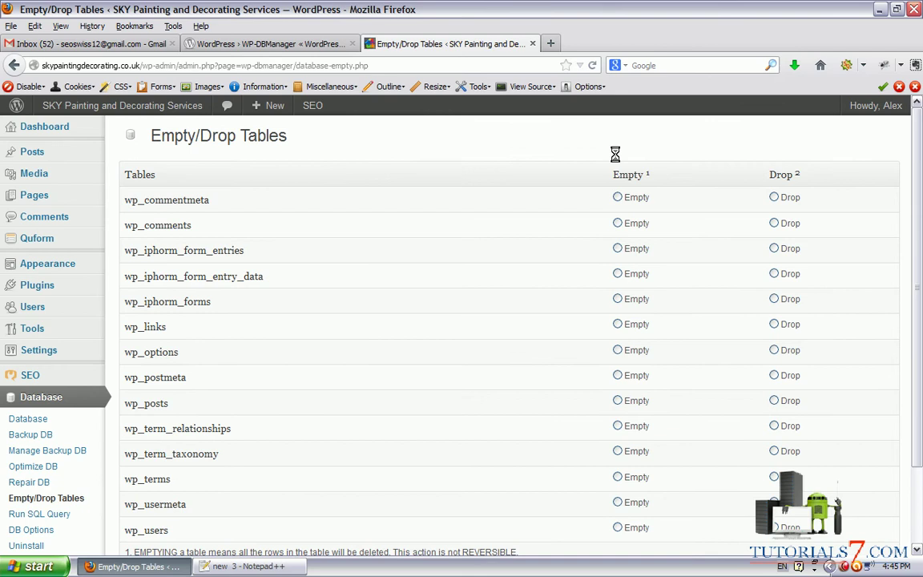
mouse_move(616, 154)
mouse_down()
mouse_move(593, 269)
mouse_move(637, 127)
mouse_move(597, 150)
mouse_up()
drag(719, 167, 866, 181)
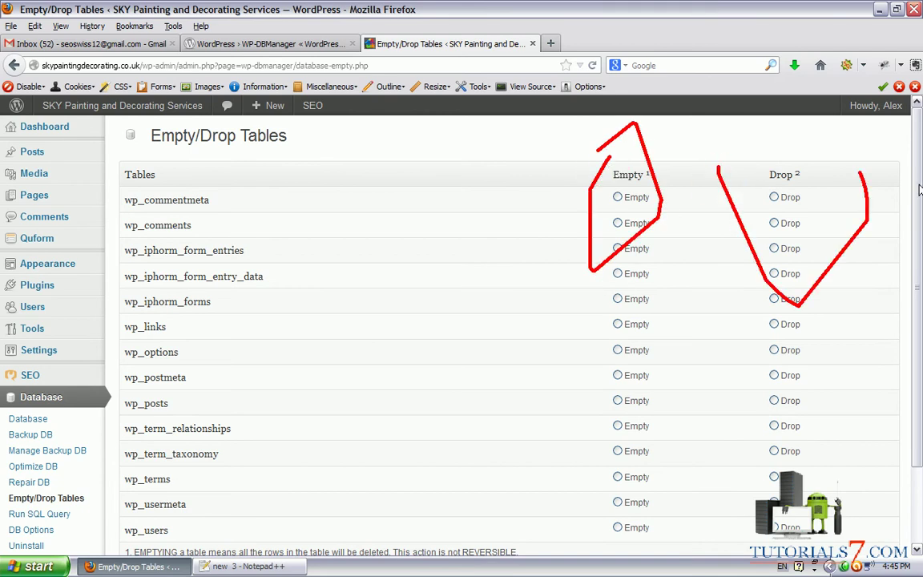
scroll(804, 425, down, 2)
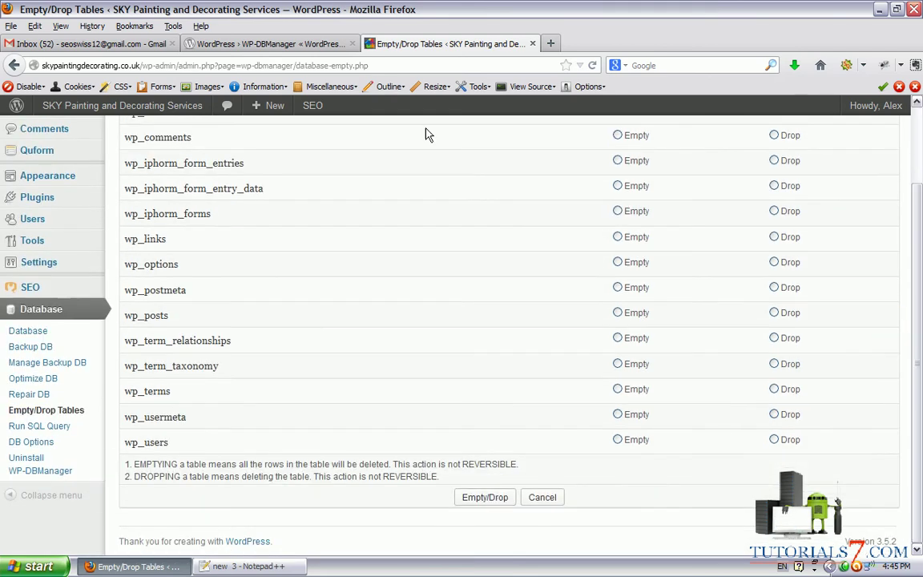
scroll(457, 313, up, 2)
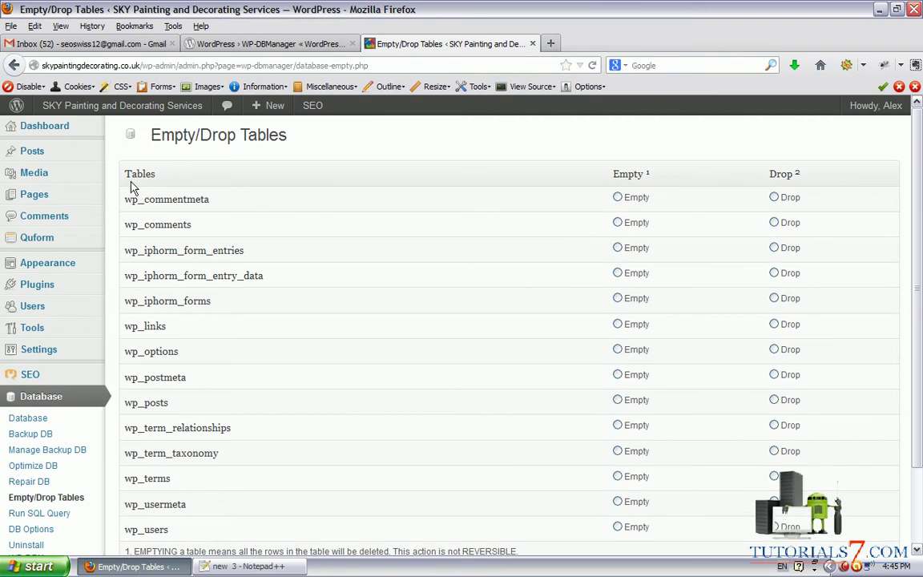
scroll(210, 258, down, 2)
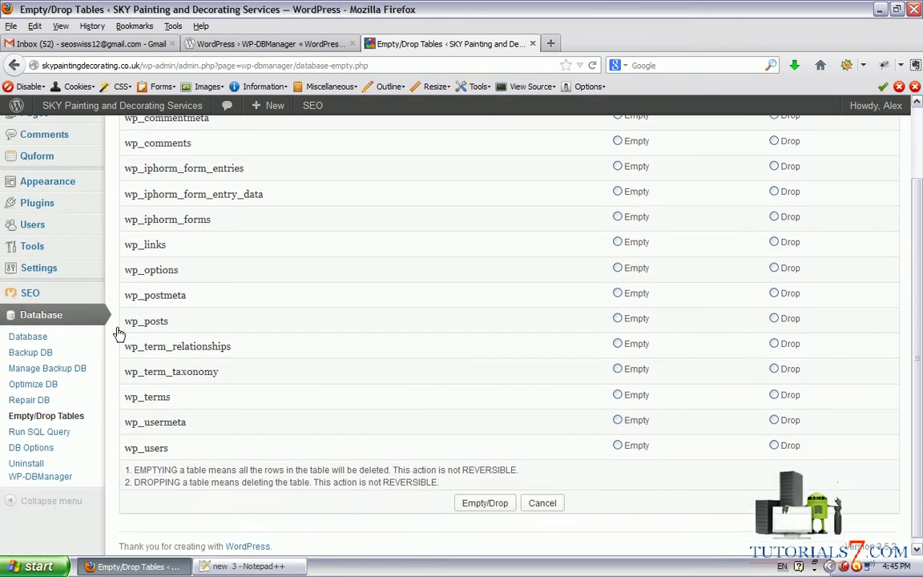
click(44, 399)
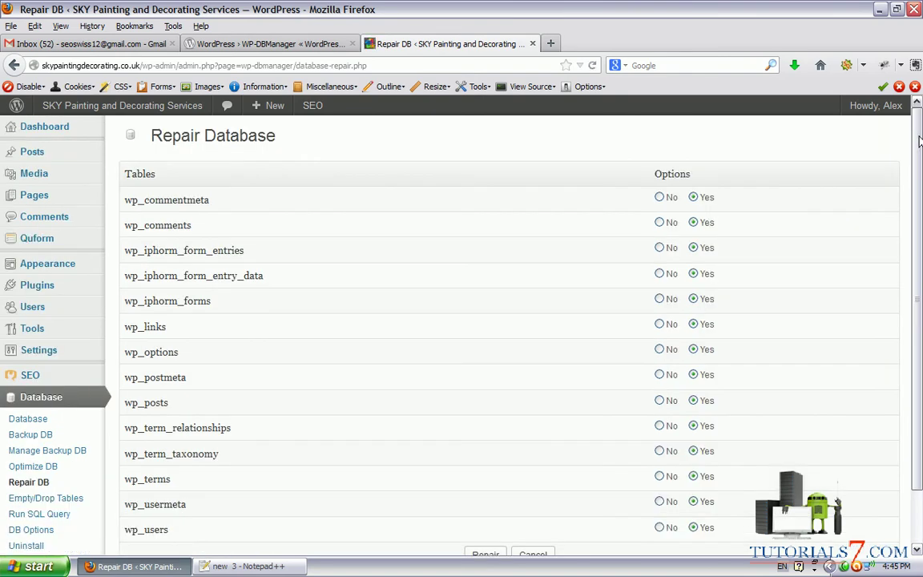
Repair all database tables with every table left at Yes.
scroll(489, 520, down, 2)
click(486, 497)
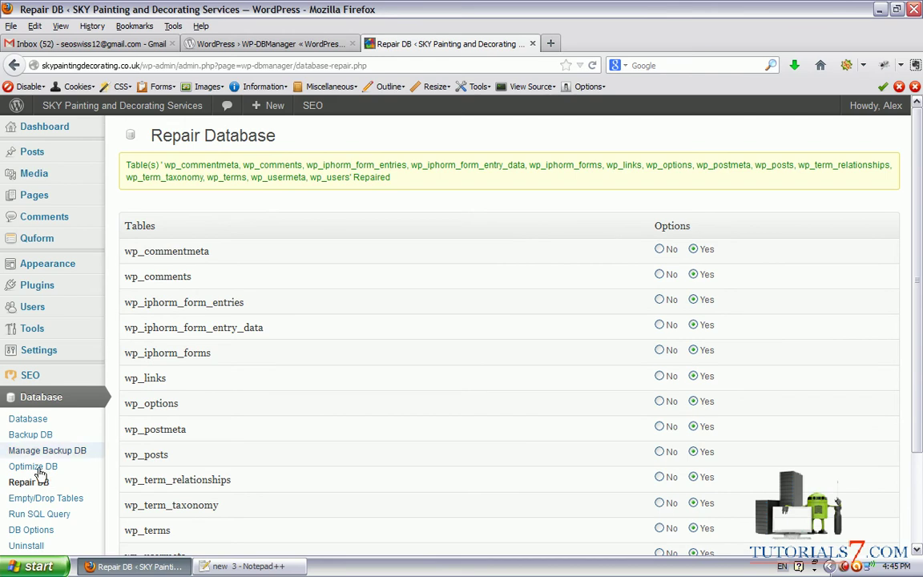
click(36, 468)
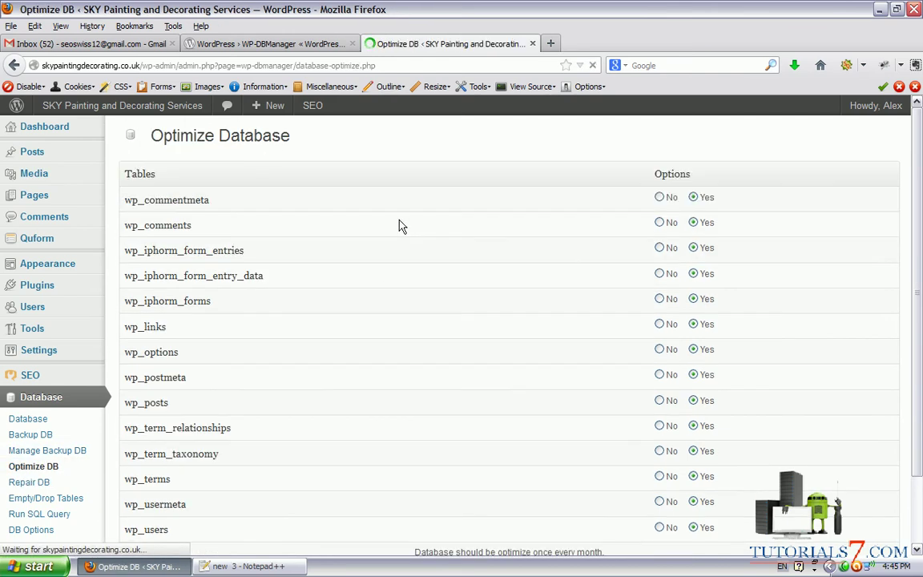
Optimize all database tables with every table left at Yes.
drag(918, 248, 920, 300)
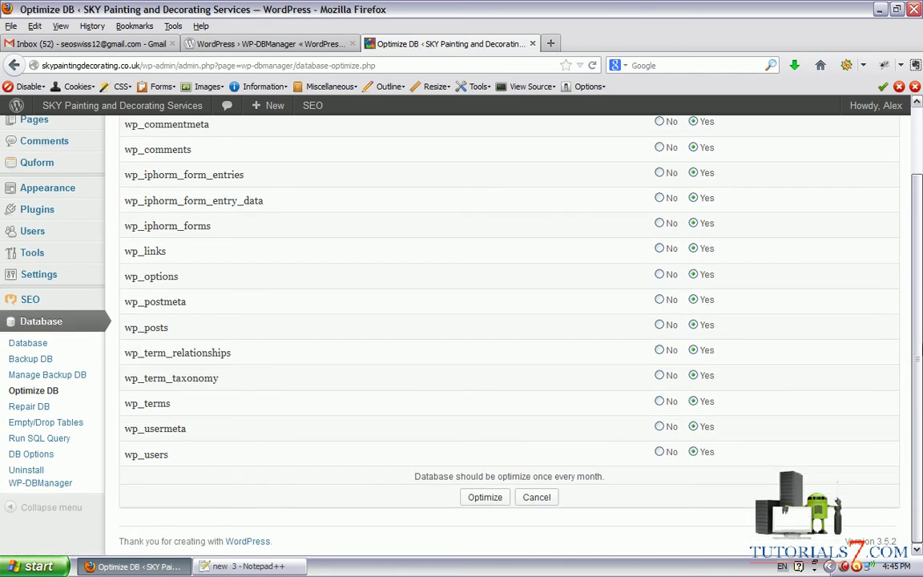
click(485, 497)
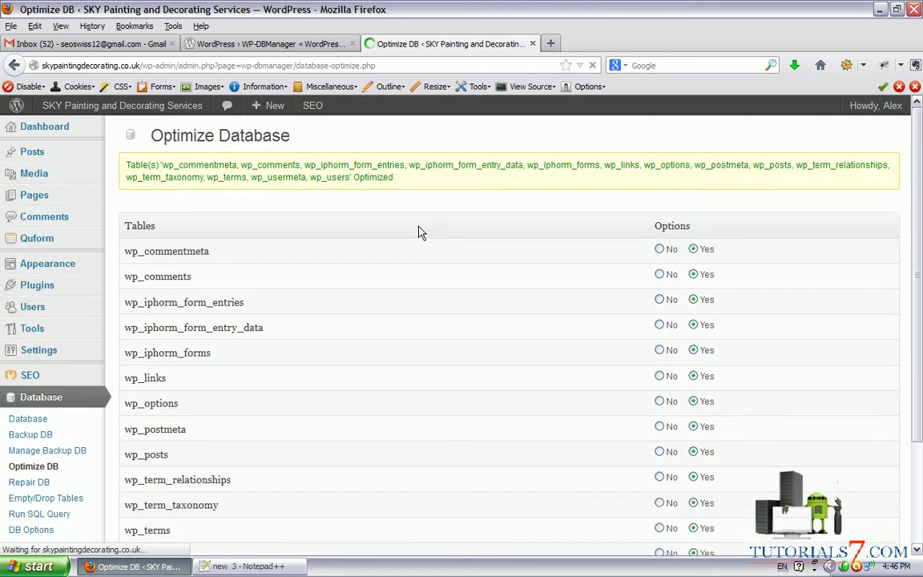
scroll(413, 236, down, 2)
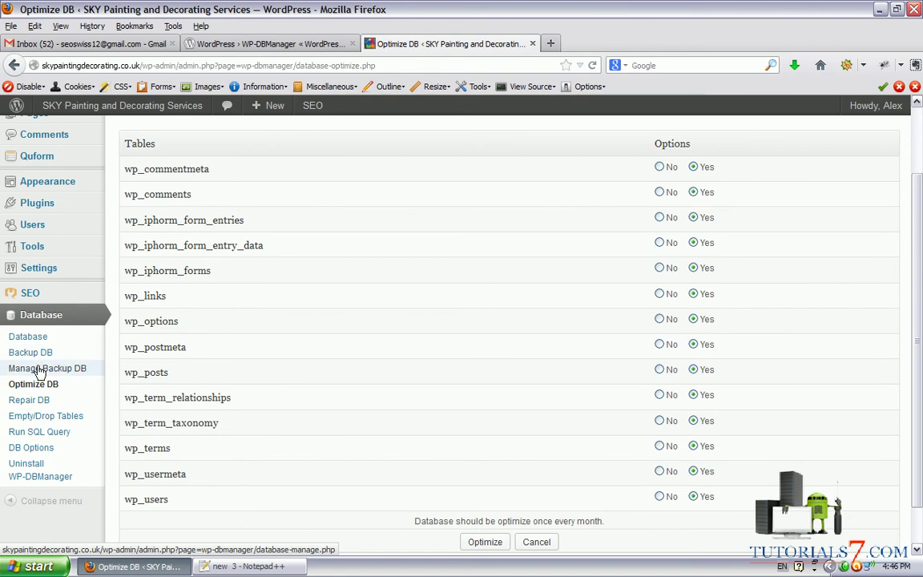
click(36, 353)
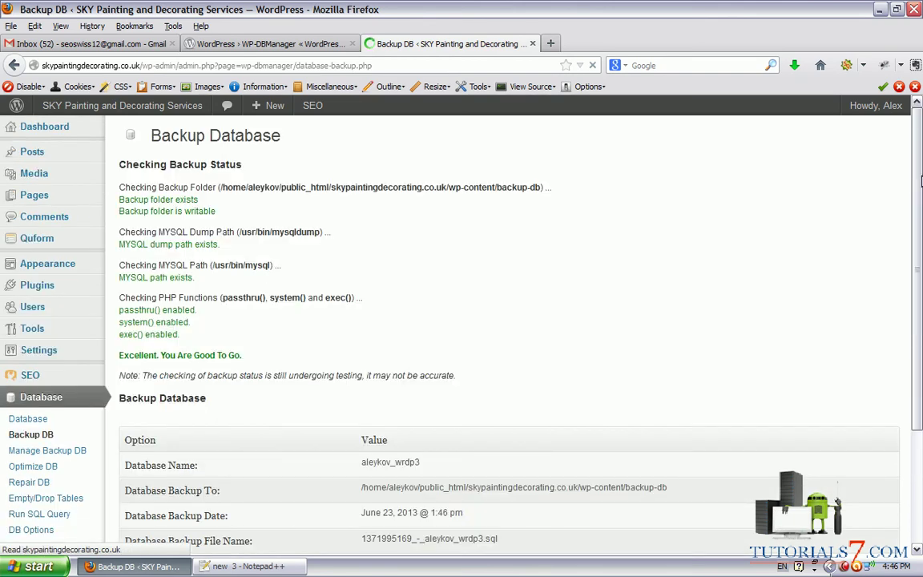
Run a full backup from the Backup Database options, completed June 23, 2013 @ 1:46 pm.
drag(919, 176, 919, 324)
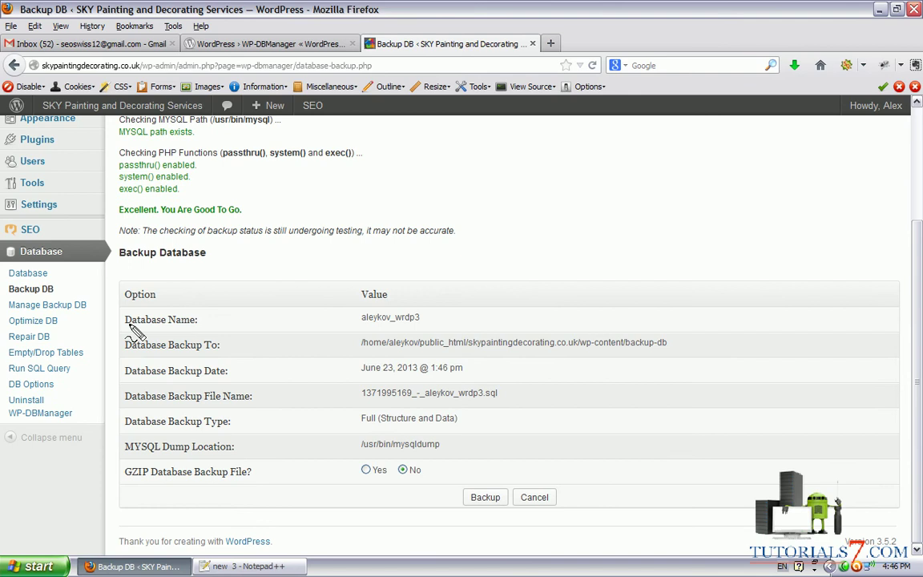
mouse_move(430, 295)
mouse_down()
mouse_move(352, 308)
mouse_move(394, 334)
mouse_move(551, 364)
mouse_move(451, 499)
mouse_up()
click(484, 497)
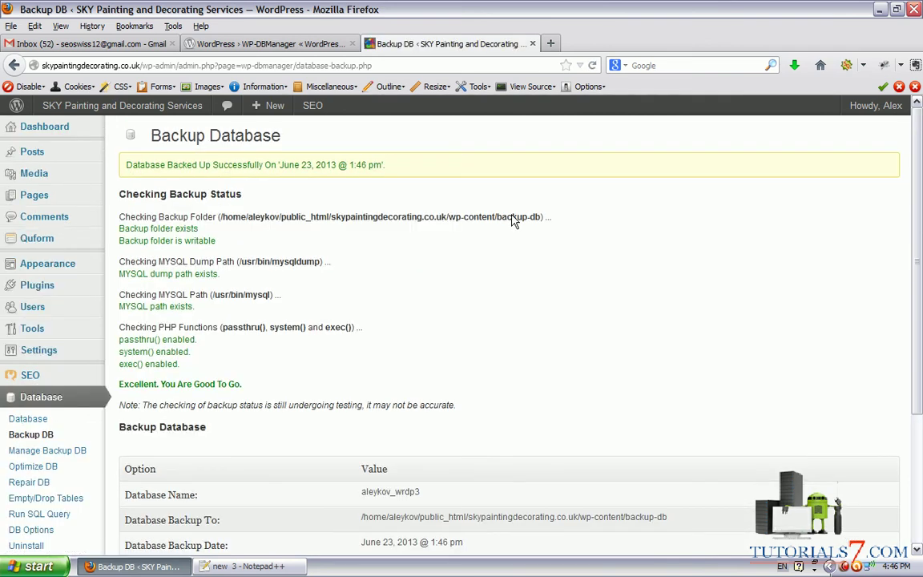
From Manage Backup DB, e-mail the June 23, 2013 @ 1:46 pm backup to Gmail.
click(71, 451)
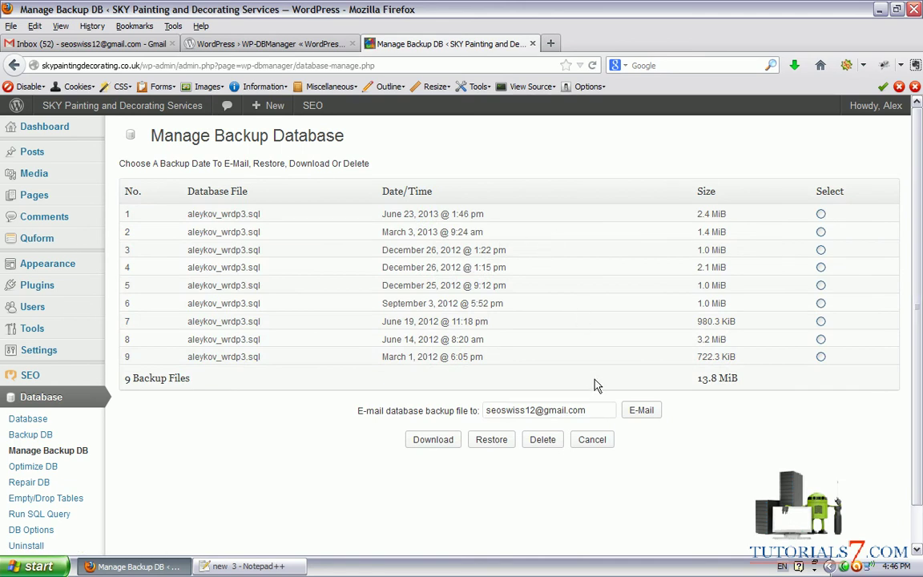
click(820, 215)
mouse_move(371, 244)
mouse_down()
mouse_move(424, 241)
mouse_move(452, 223)
mouse_move(371, 227)
mouse_move(376, 239)
mouse_up()
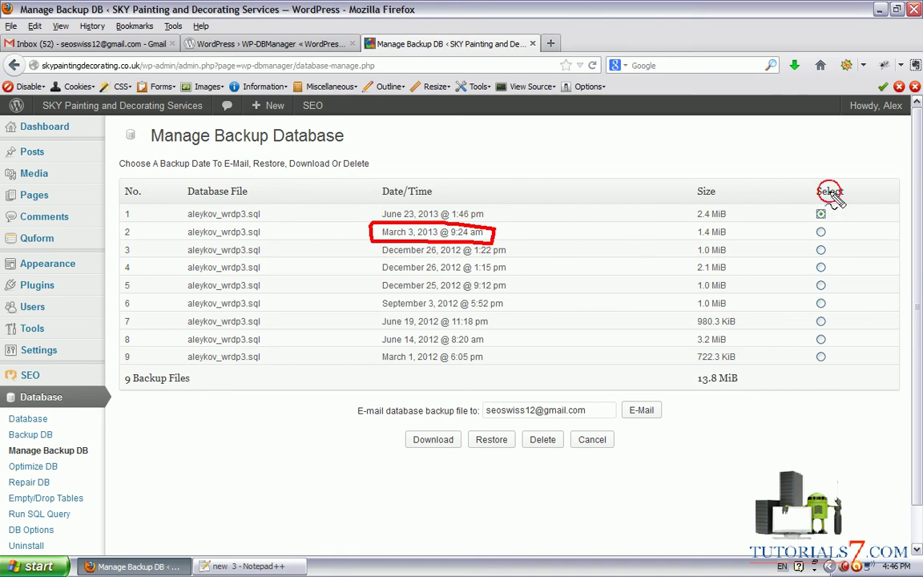
mouse_move(829, 190)
mouse_down()
mouse_move(822, 229)
mouse_move(837, 200)
mouse_move(832, 190)
mouse_up()
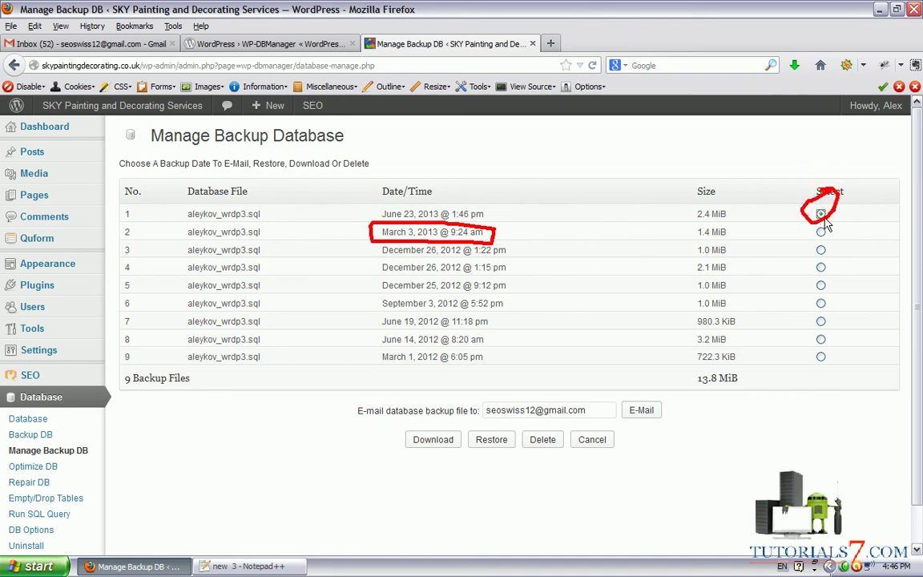
key(Escape)
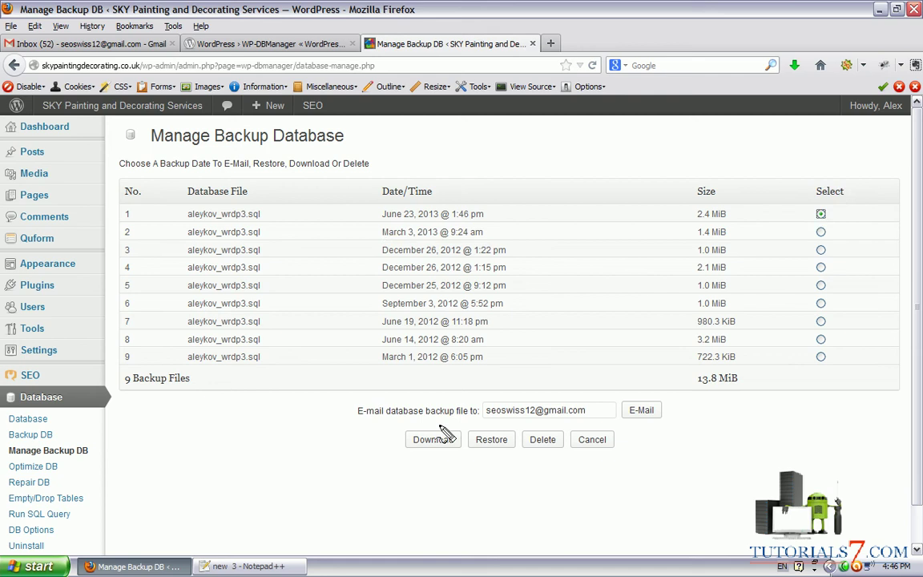
mouse_move(448, 425)
mouse_down()
mouse_move(362, 423)
mouse_move(542, 428)
mouse_move(413, 390)
mouse_move(341, 410)
mouse_move(392, 440)
mouse_move(393, 465)
mouse_move(516, 441)
mouse_move(478, 436)
mouse_move(505, 443)
mouse_up()
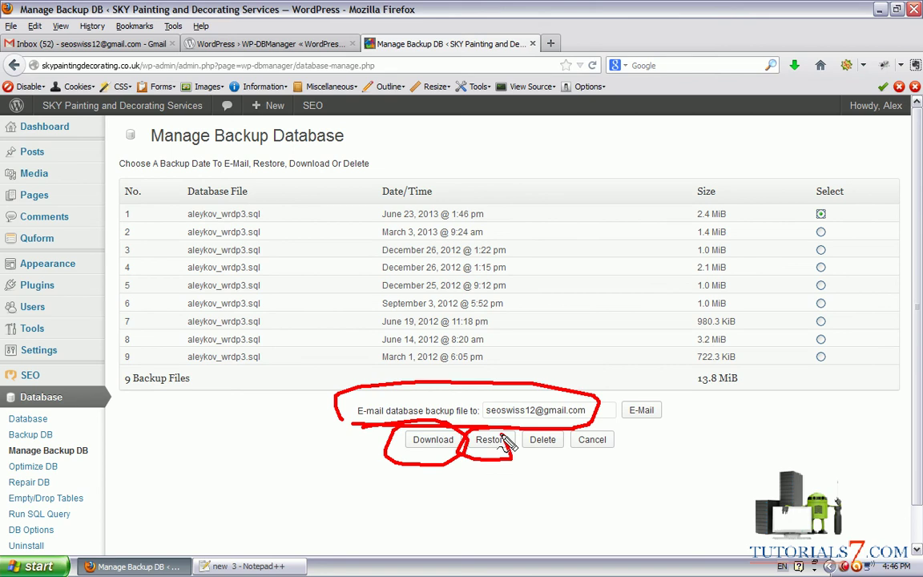
click(641, 411)
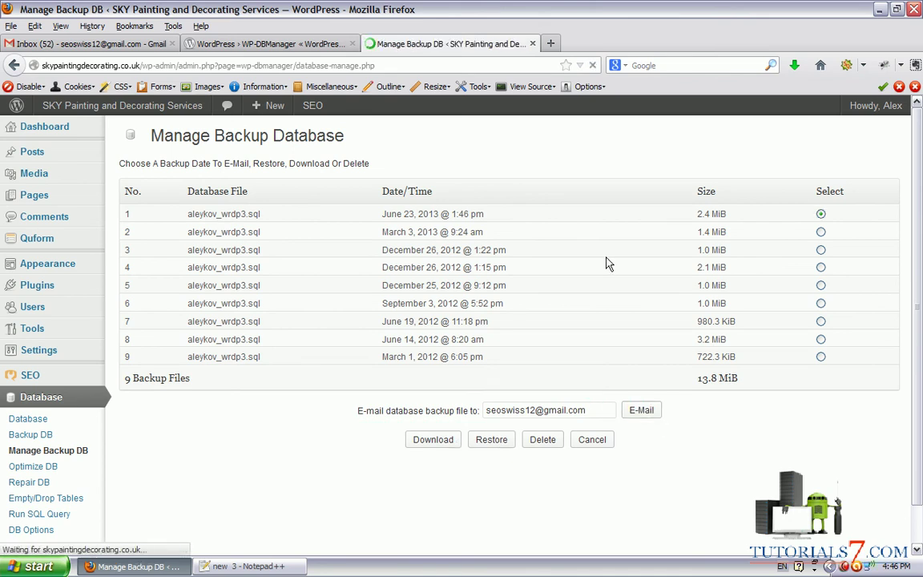
click(116, 46)
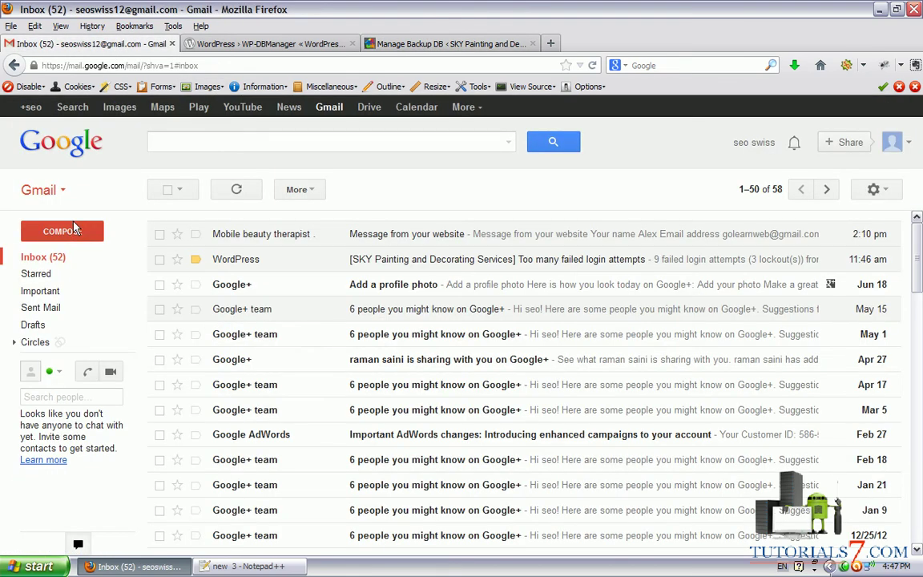
Reload the inbox and open the SKY Painting backup e-mail with its attached .sql file.
click(54, 257)
mouse_move(70, 326)
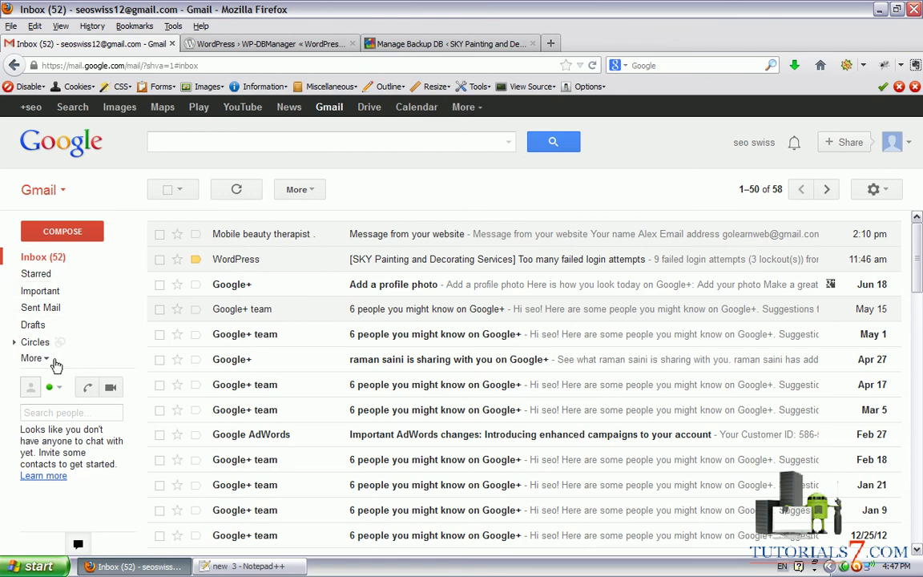
click(53, 363)
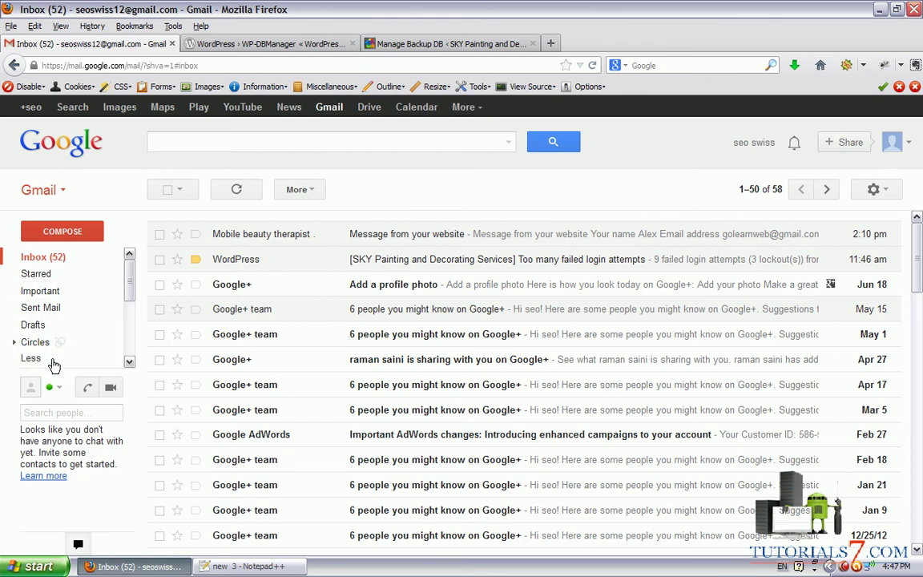
click(44, 259)
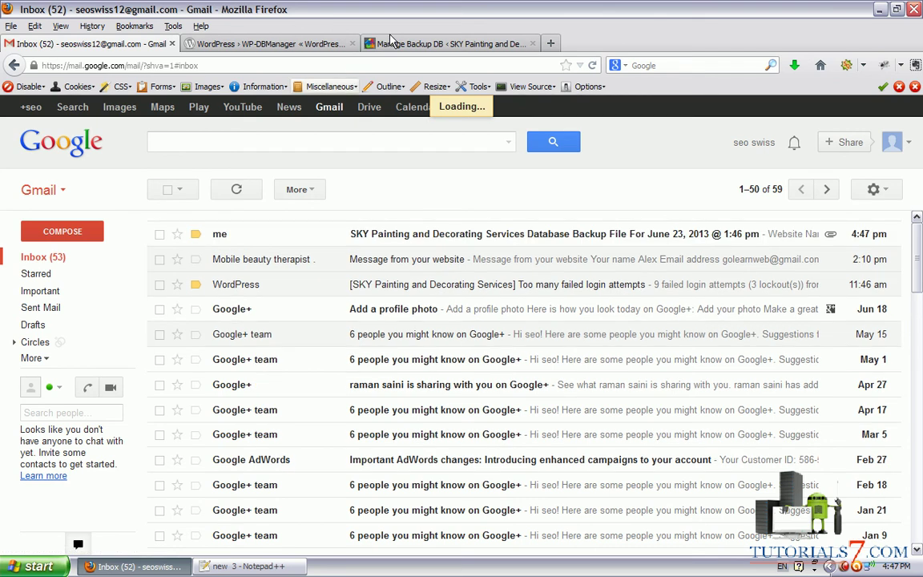
click(416, 234)
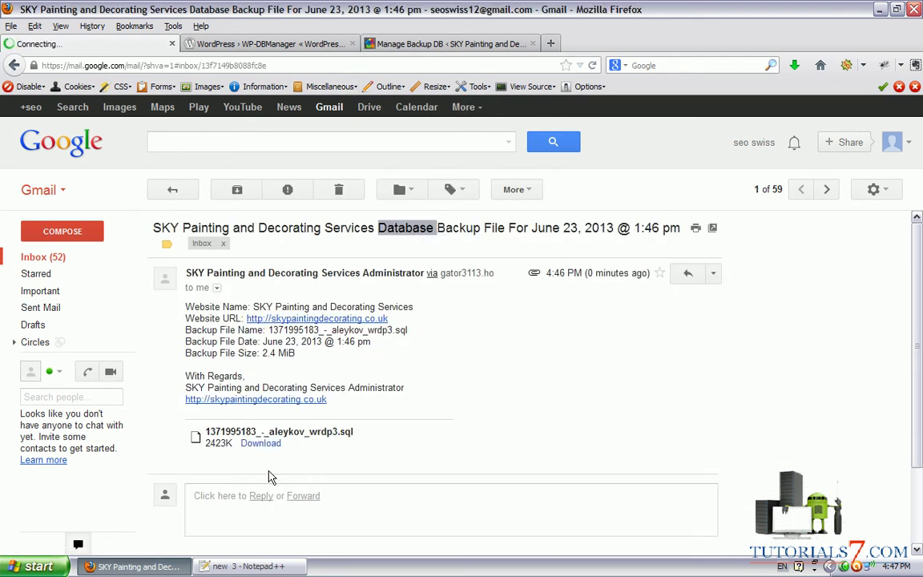
mouse_move(207, 454)
mouse_down()
mouse_move(342, 465)
mouse_move(197, 407)
mouse_up()
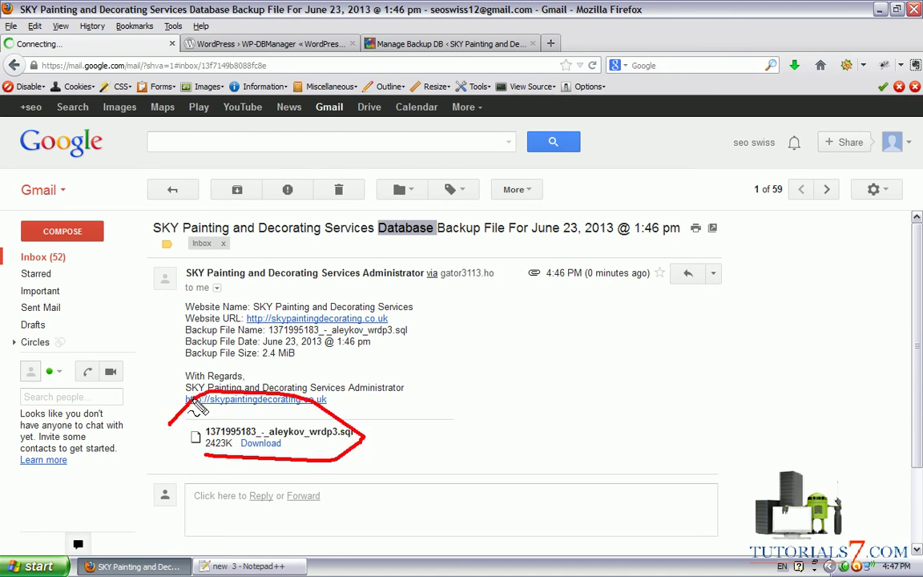
Return to WordPress and bring up the WP-DBManager Database overview page.
click(376, 43)
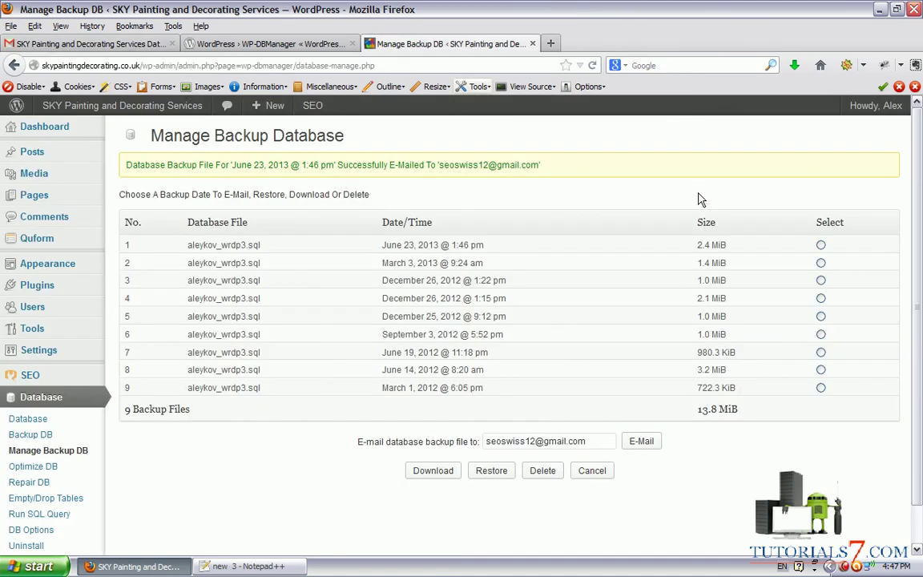
drag(917, 217, 917, 246)
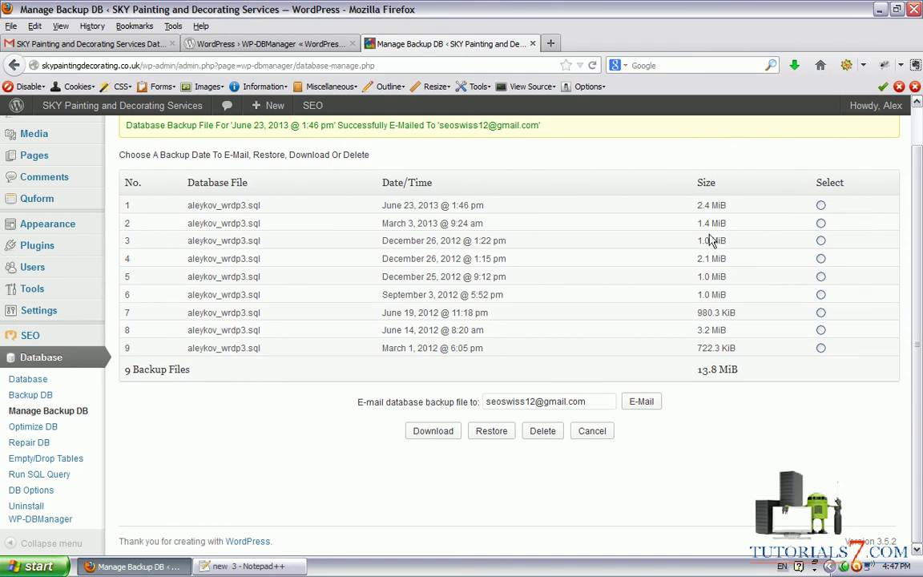
click(29, 381)
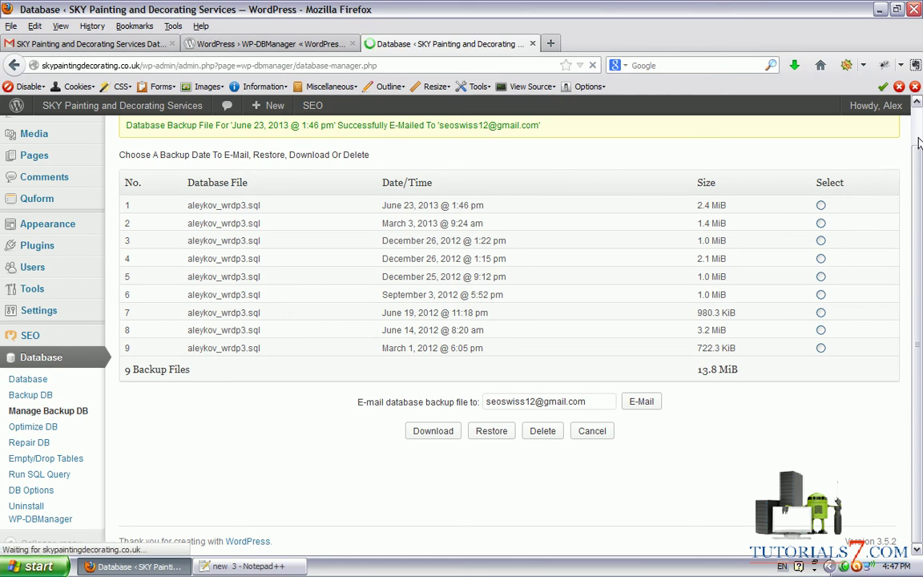
drag(919, 141, 919, 267)
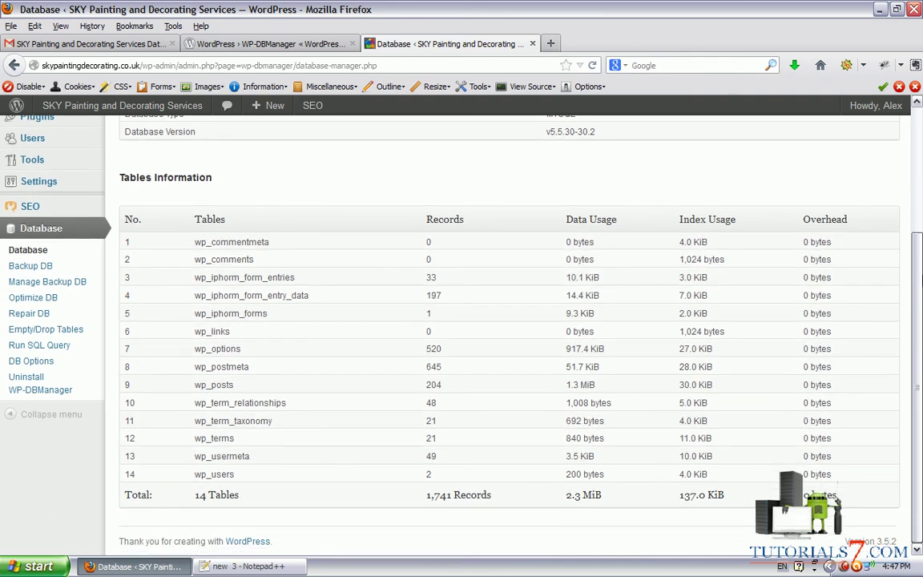
Mark the No., Tables and Data Usage columns of the 14-table Tables Information list.
drag(154, 232, 152, 497)
mouse_move(376, 208)
mouse_down()
mouse_move(373, 355)
mouse_move(342, 463)
mouse_up()
drag(534, 202, 528, 496)
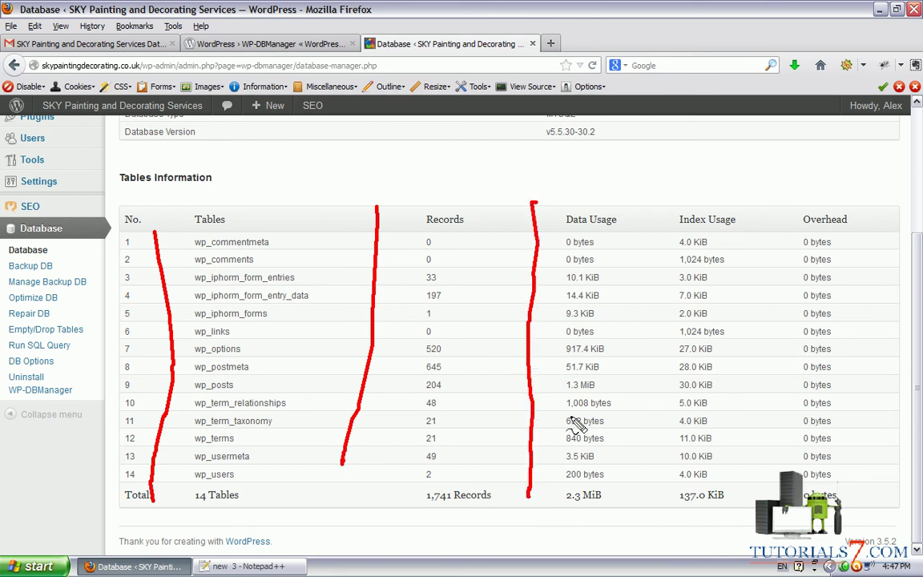
drag(641, 226, 640, 450)
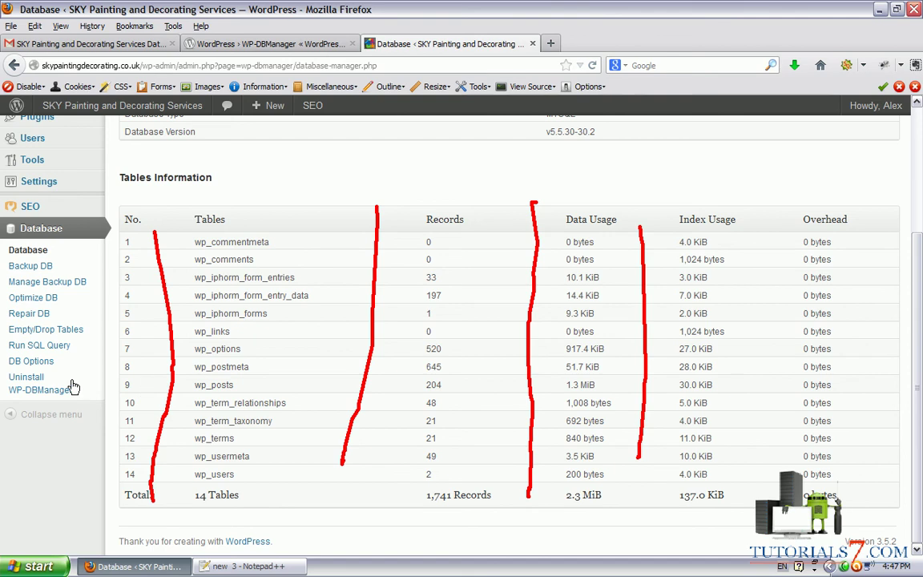
key(Escape)
click(32, 362)
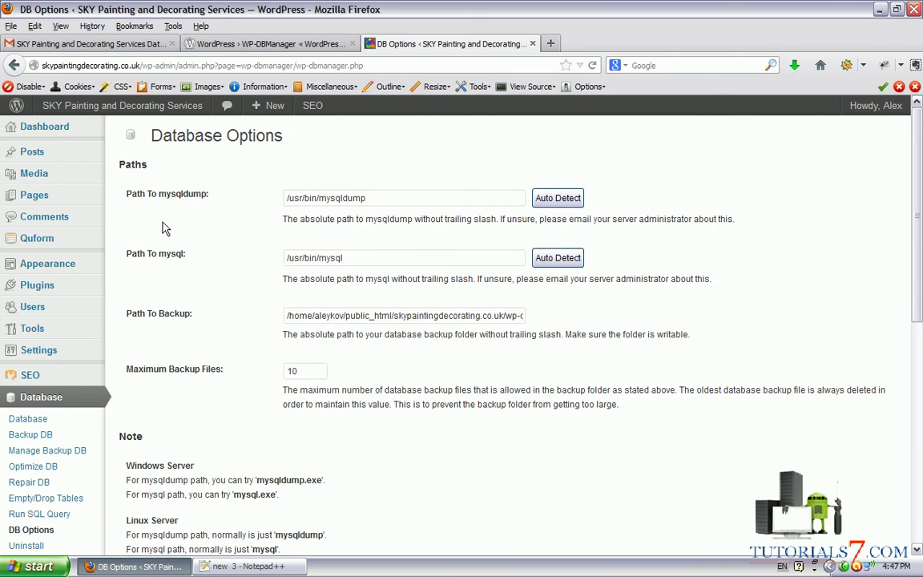
Point out the mysqldump and mysql paths and the 10-file Maximum Backup Files limit.
mouse_move(148, 210)
mouse_down()
mouse_move(120, 205)
mouse_move(232, 198)
mouse_move(120, 180)
mouse_move(143, 216)
mouse_move(112, 258)
mouse_move(204, 240)
mouse_move(180, 225)
mouse_move(164, 237)
mouse_up()
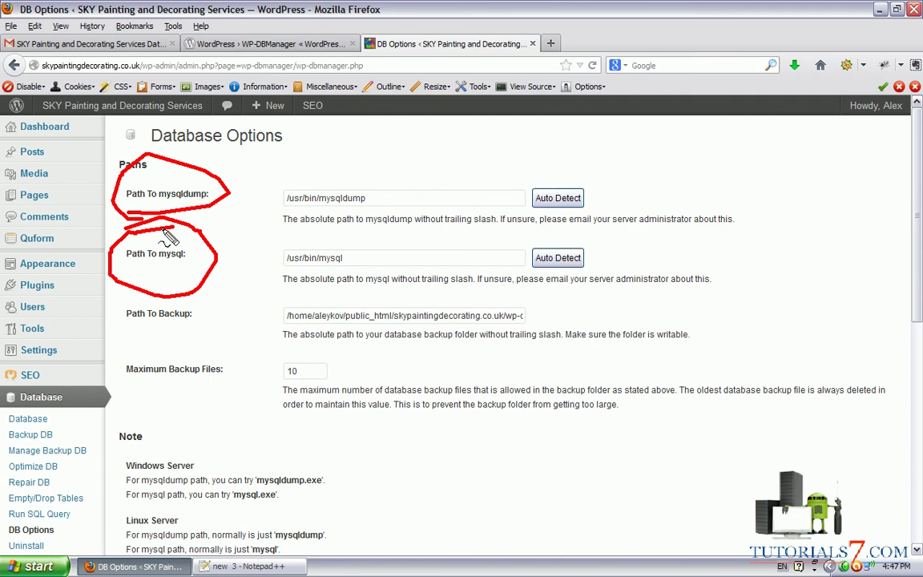
mouse_move(210, 287)
mouse_down()
mouse_move(131, 305)
mouse_move(100, 286)
mouse_up()
key(Escape)
scroll(144, 276, down, 3)
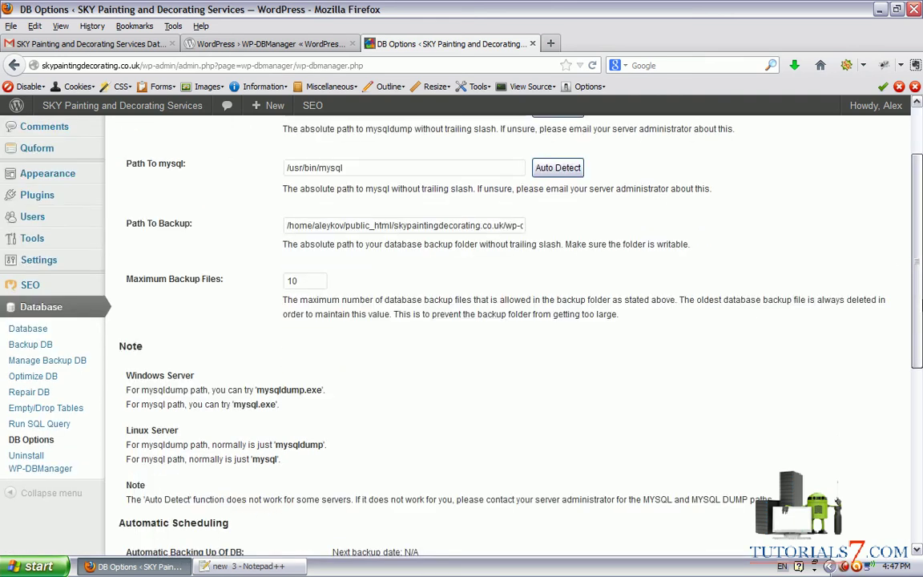
mouse_move(119, 272)
mouse_down()
mouse_move(269, 252)
mouse_move(113, 271)
mouse_up()
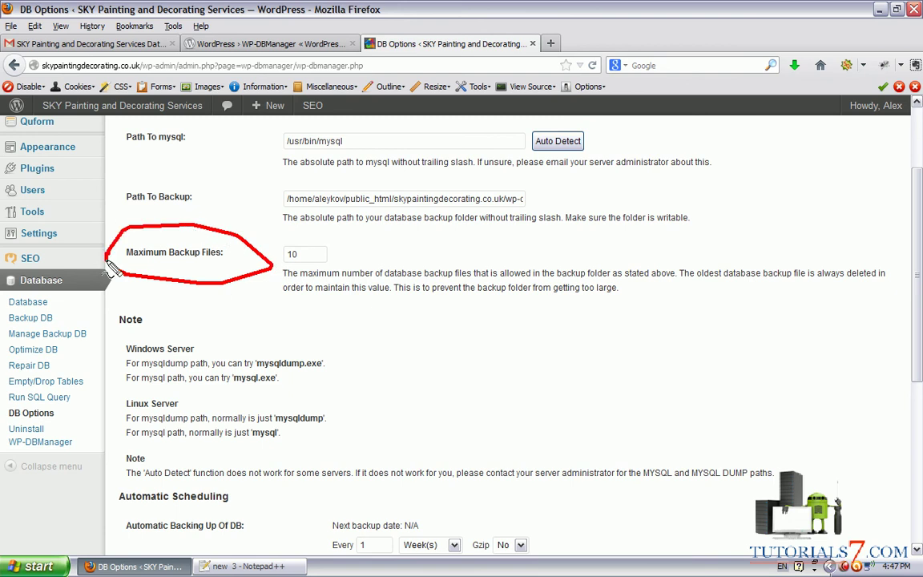
key(Escape)
Review scheduling: weekly backups with e-mail address, optimize every 3 days, repair every 2 weeks.
scroll(825, 280, down, 6)
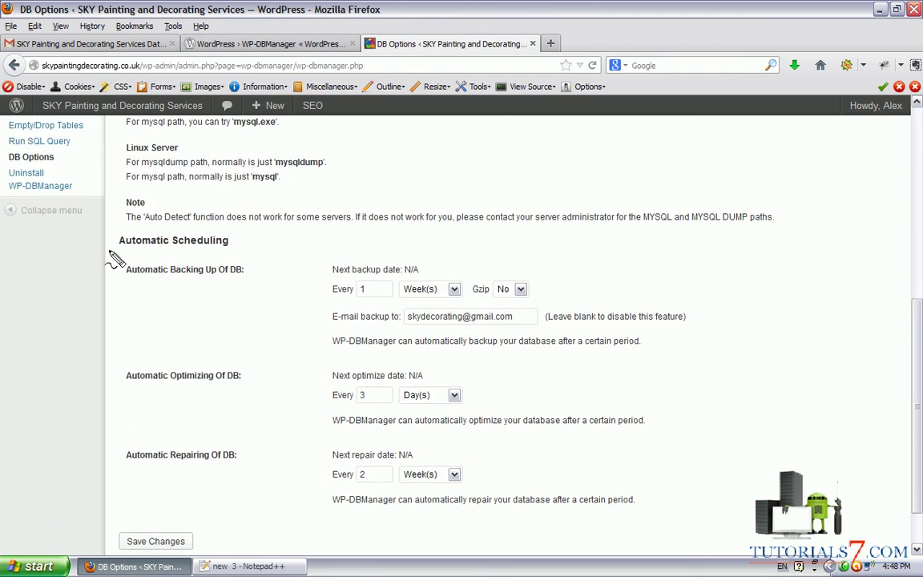
mouse_move(115, 258)
mouse_down()
mouse_move(240, 234)
mouse_move(106, 210)
mouse_move(112, 251)
mouse_move(170, 284)
mouse_move(233, 283)
mouse_up()
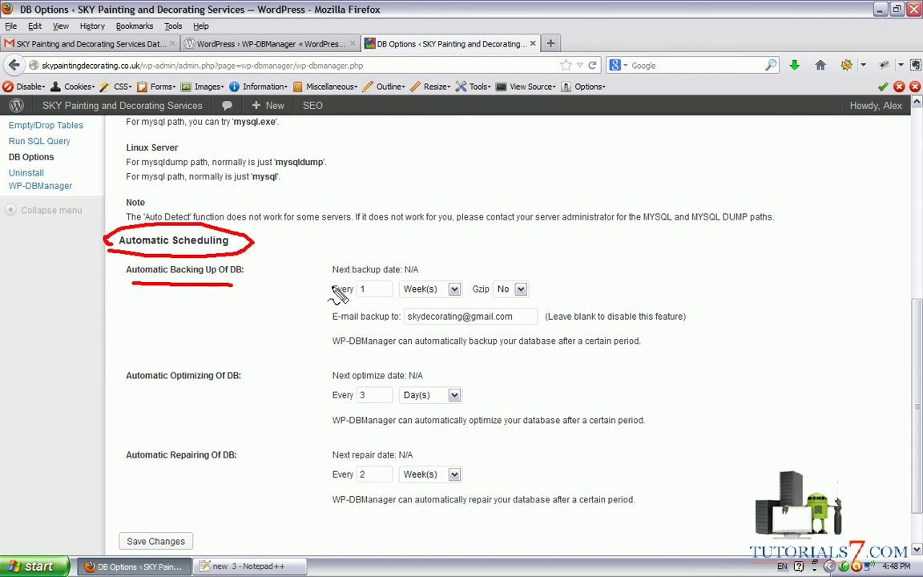
click(452, 290)
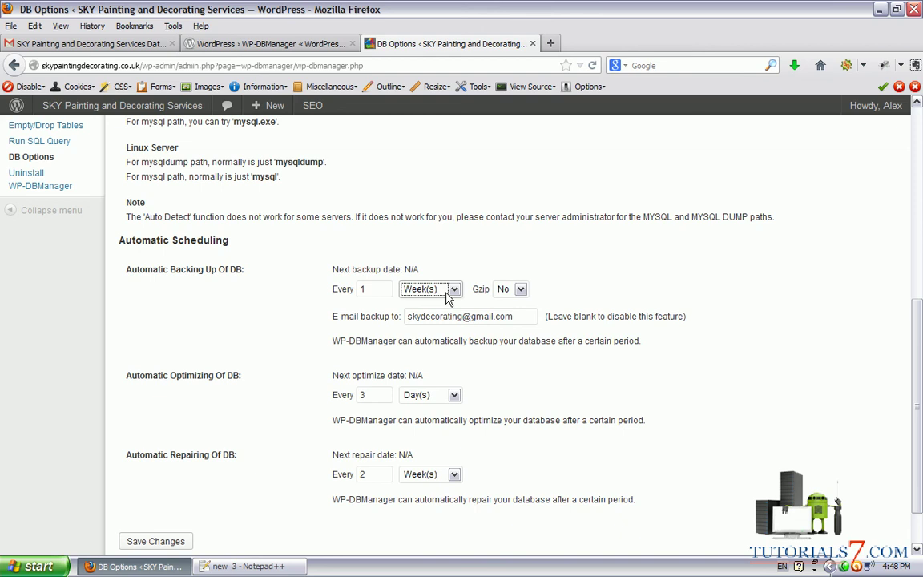
drag(388, 331, 504, 337)
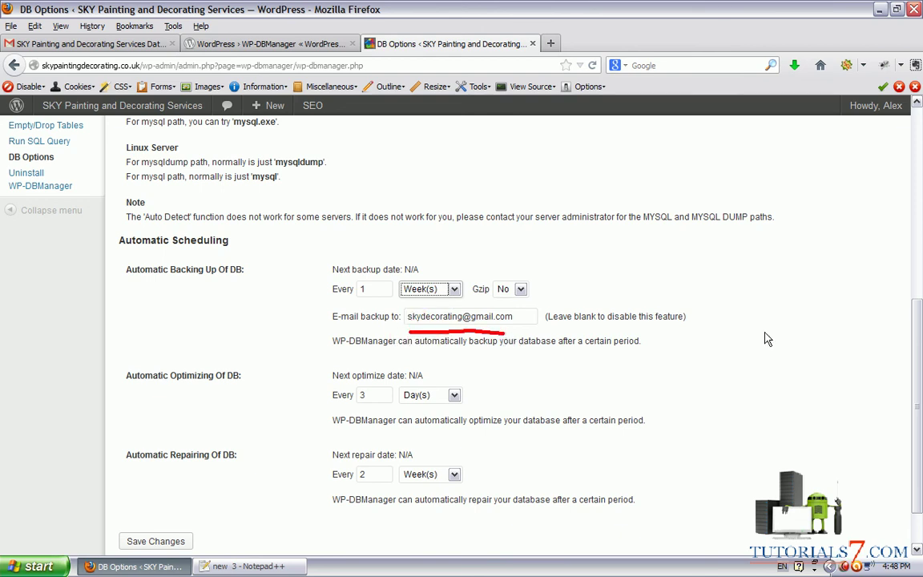
scroll(721, 297, down, 2)
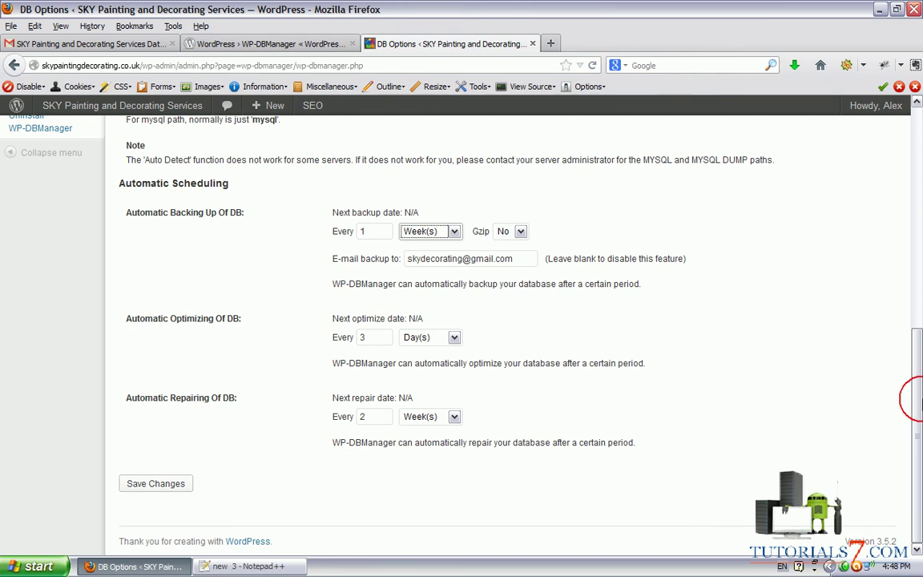
drag(914, 397, 897, 160)
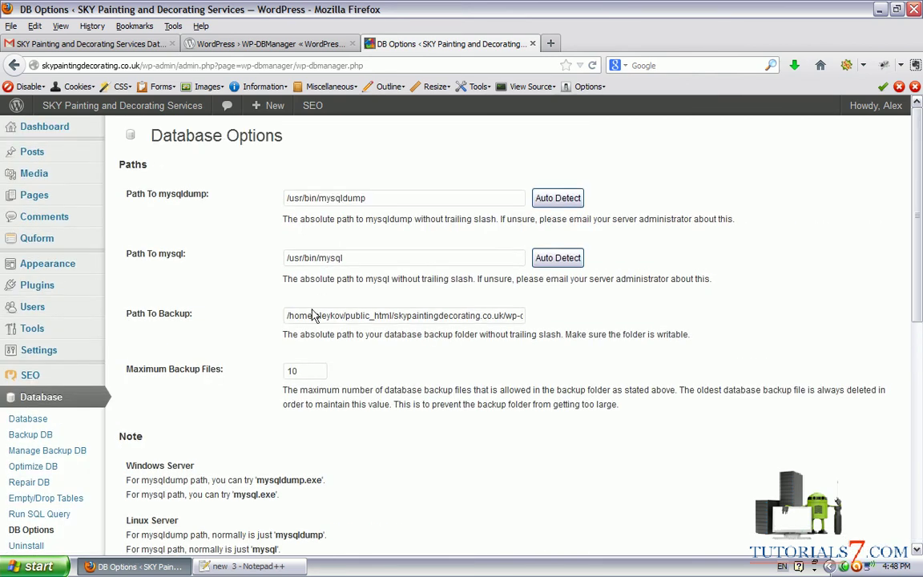
click(28, 418)
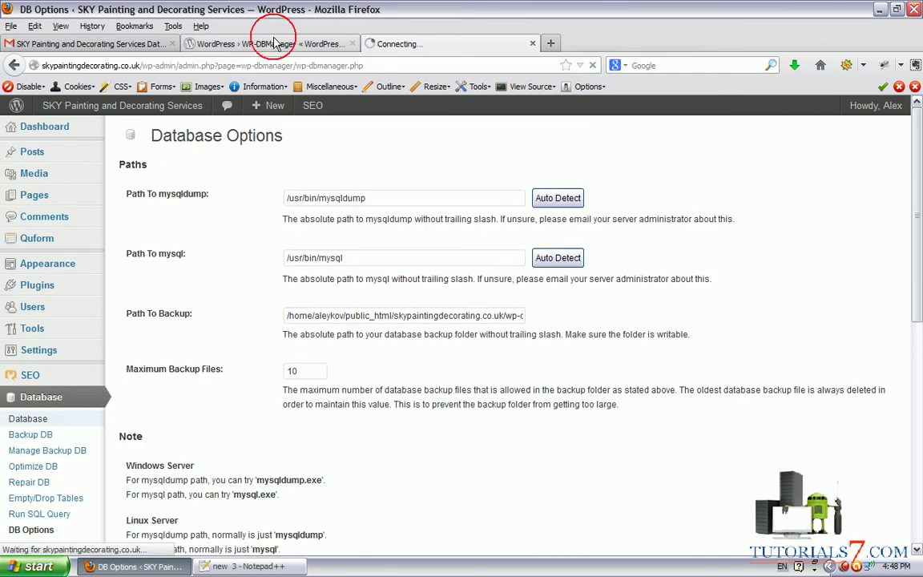
Return to the WP-DBManager 2.63 directory page and circle and arrow-mark the plugin title.
click(272, 43)
click(404, 219)
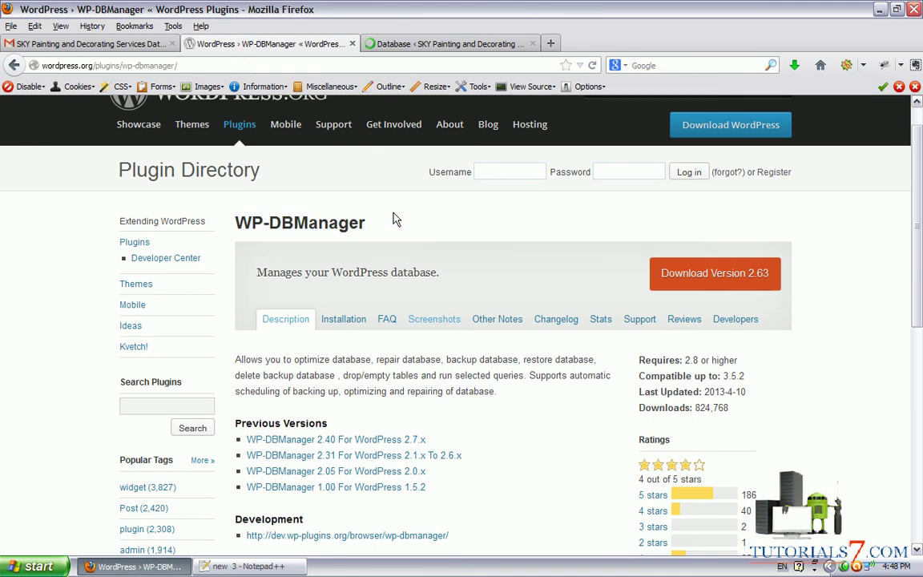
mouse_move(375, 196)
mouse_down()
mouse_move(295, 196)
mouse_move(236, 233)
mouse_move(295, 263)
mouse_move(417, 229)
mouse_move(375, 201)
mouse_up()
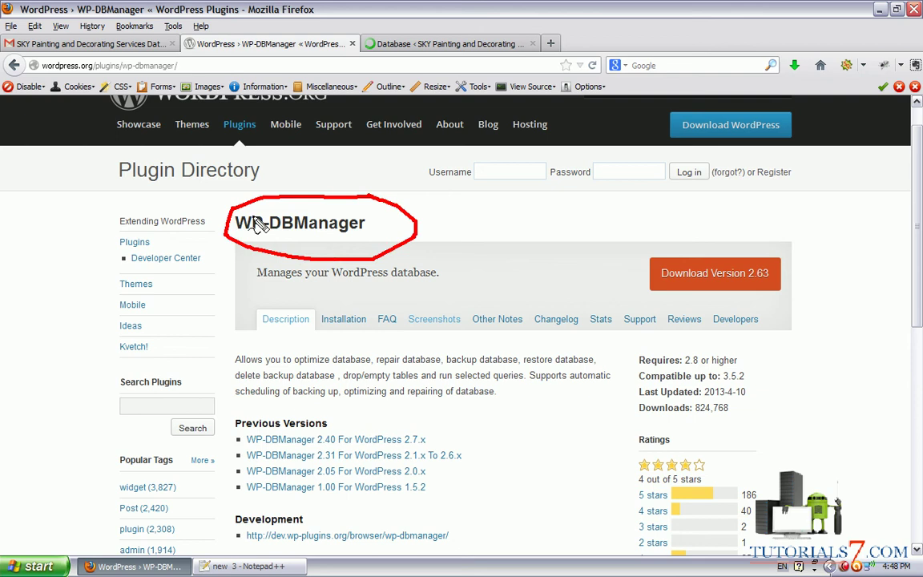
mouse_move(496, 205)
mouse_down()
mouse_move(371, 227)
mouse_move(388, 233)
mouse_up()
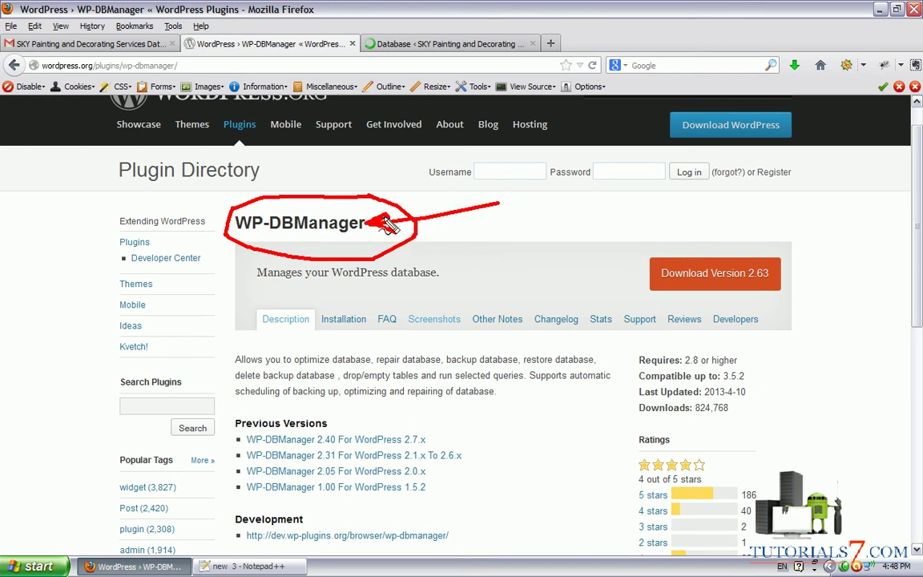